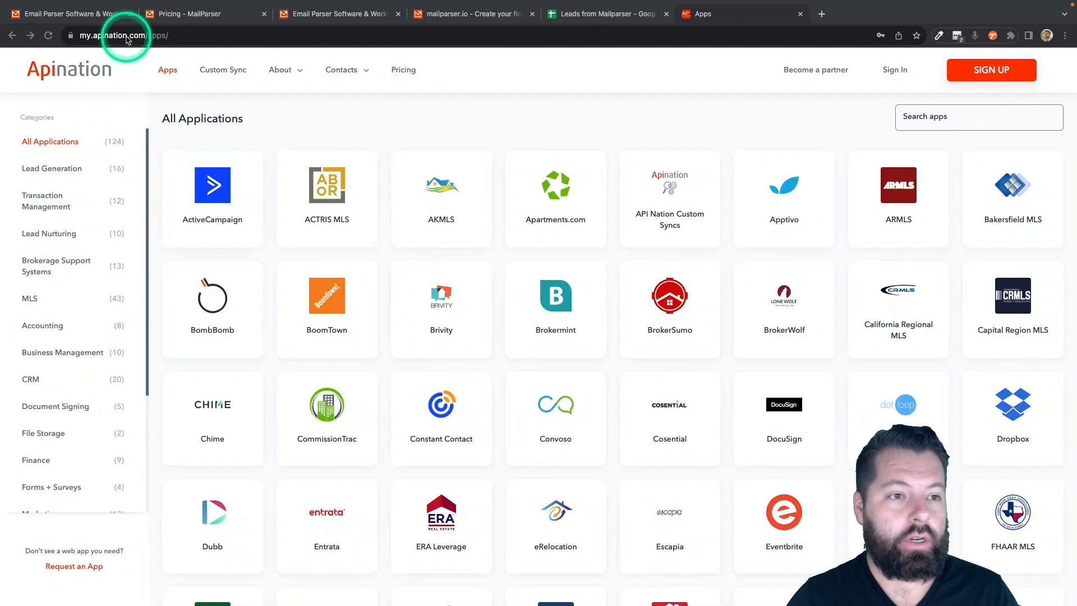
Create a new blank Google Sheets spreadsheet from the address spreadsheets.new
{"action": "left_click", "coordinate": [126, 35]}
{"action": "type", "text": "spreadsheet"}
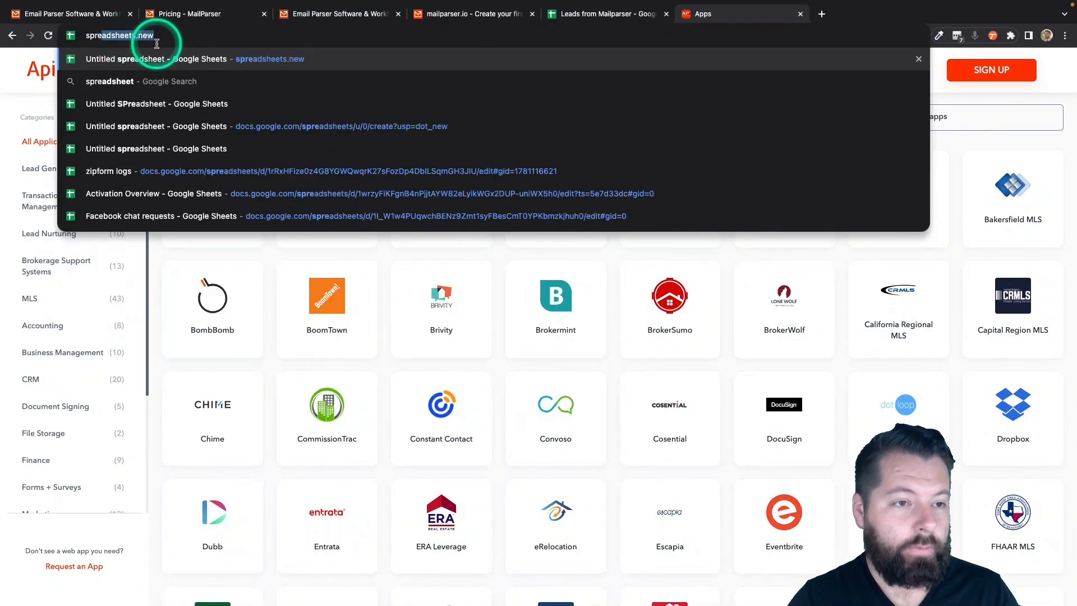
{"action": "type", "text": "s."}
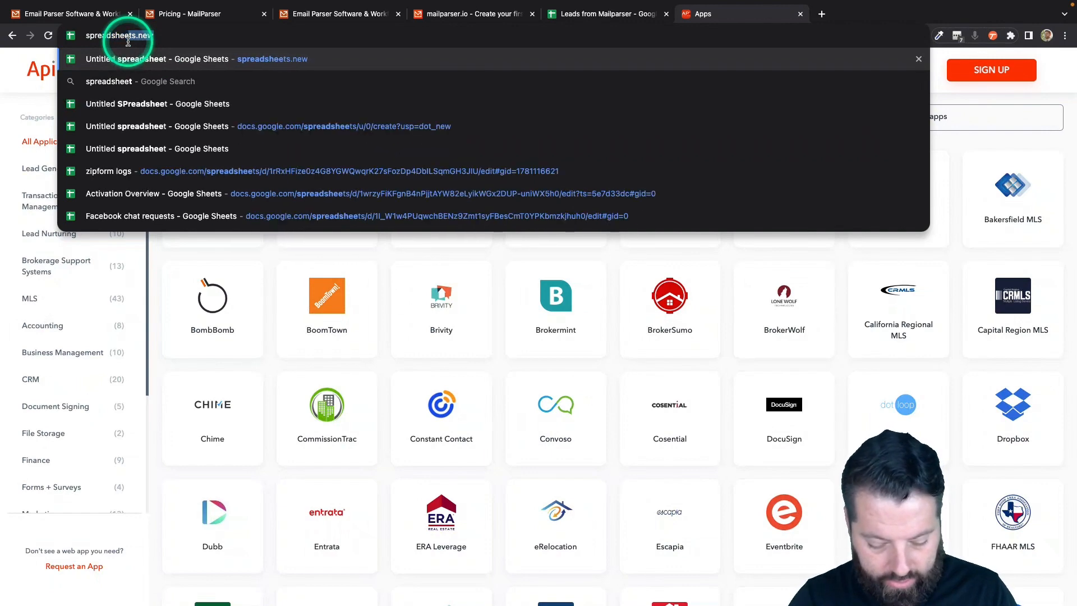
{"action": "type", "text": "new"}
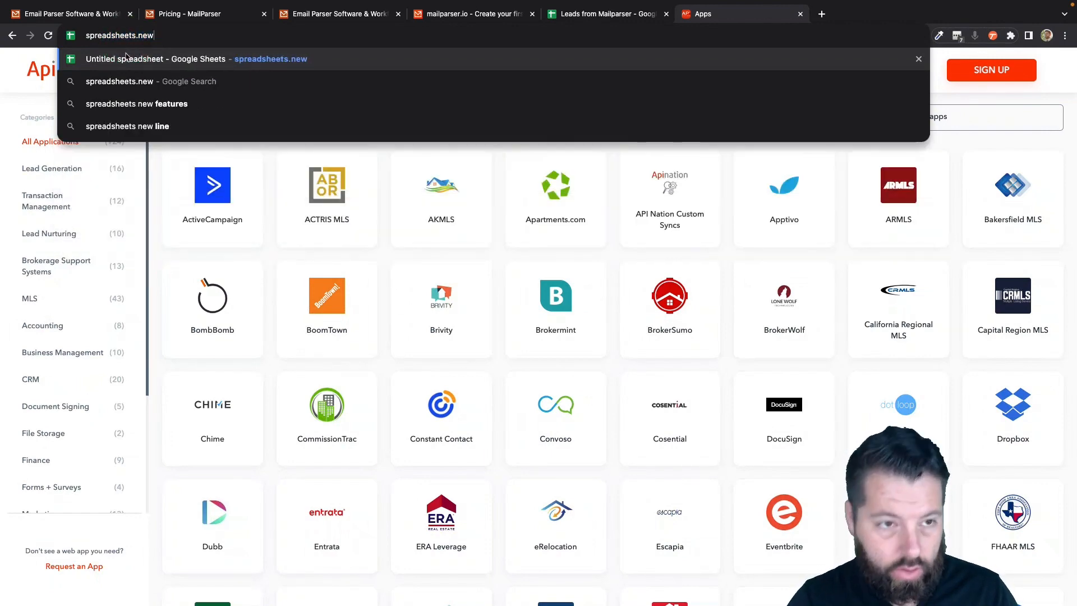
{"action": "left_click", "coordinate": [310, 60]}
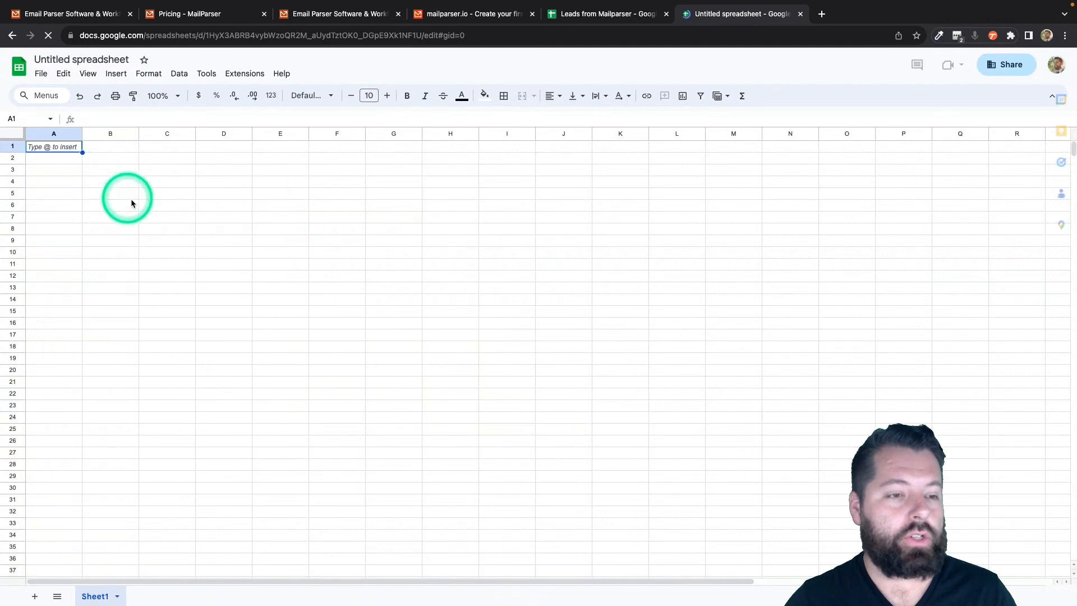
Rename the spreadsheet as New Leads From Mailparser
{"action": "left_click", "coordinate": [68, 60]}
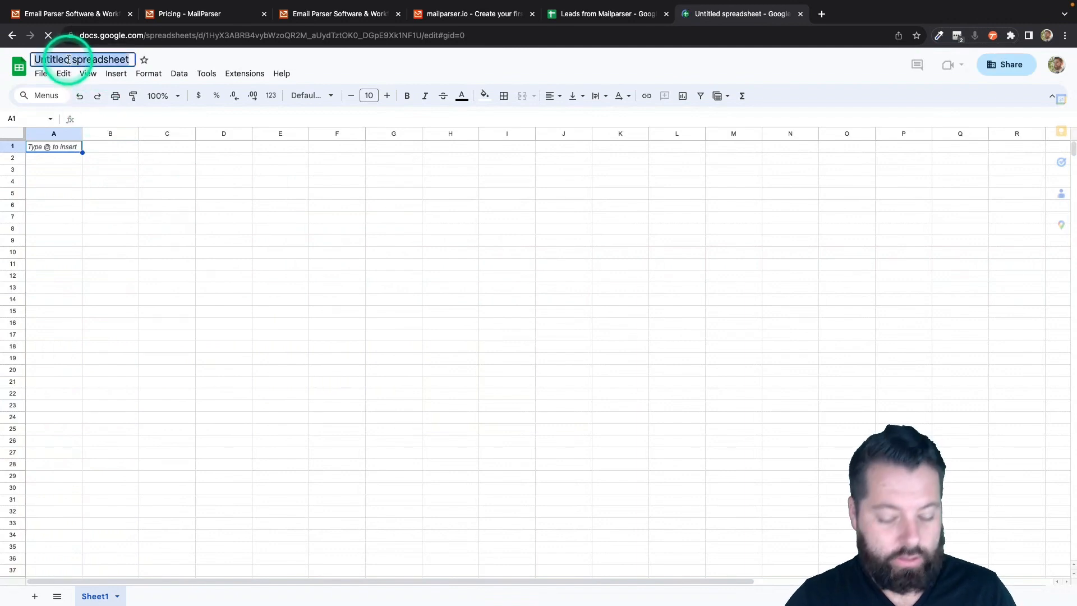
{"action": "type", "text": "New Leads"}
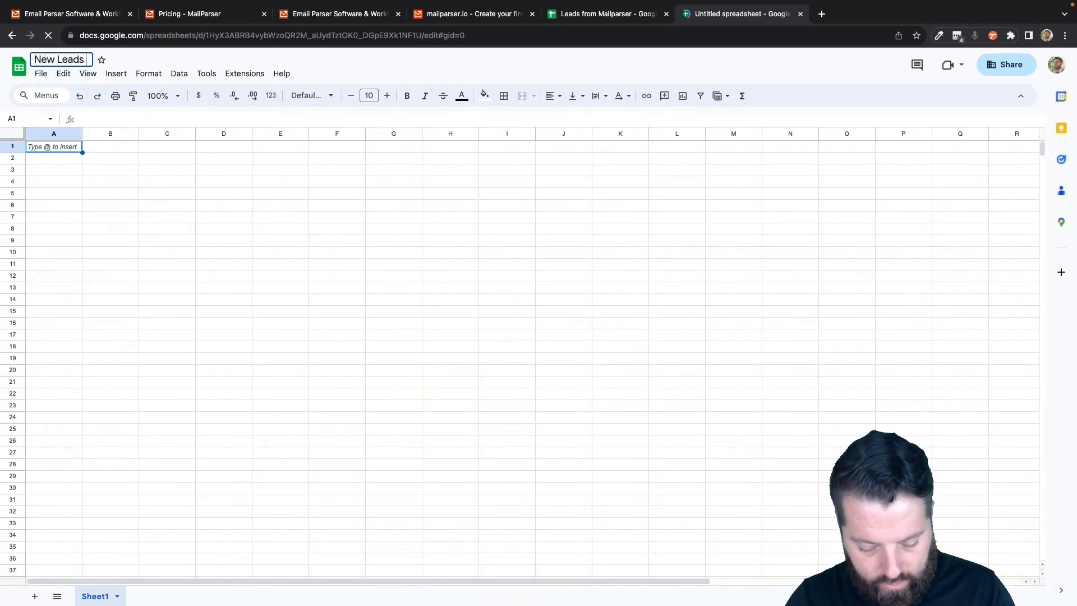
{"action": "type", "text": " From Mailpa"}
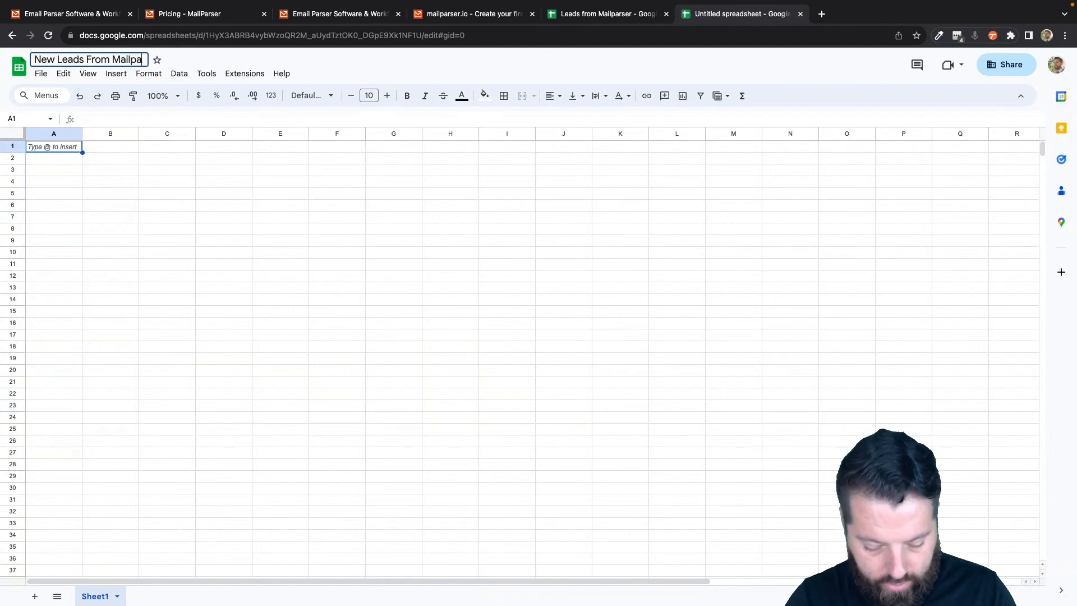
{"action": "type", "text": "rser"}
{"action": "key", "text": "Return"}
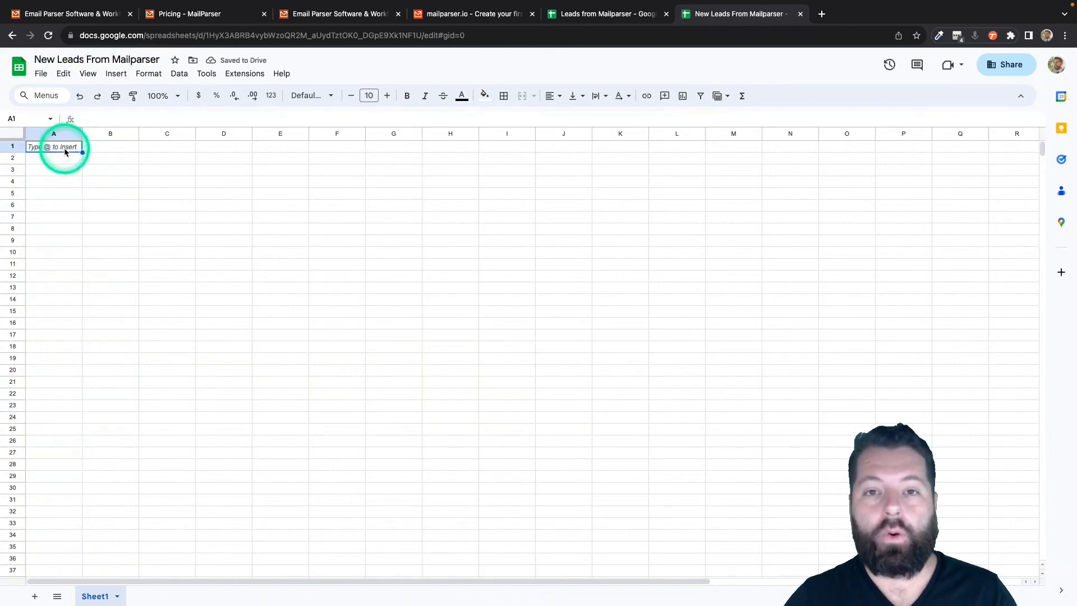
Enter the column headers Fname, Lname, Email, Phone and Message in cells A1 to E1
{"action": "type", "text": "Fname"}
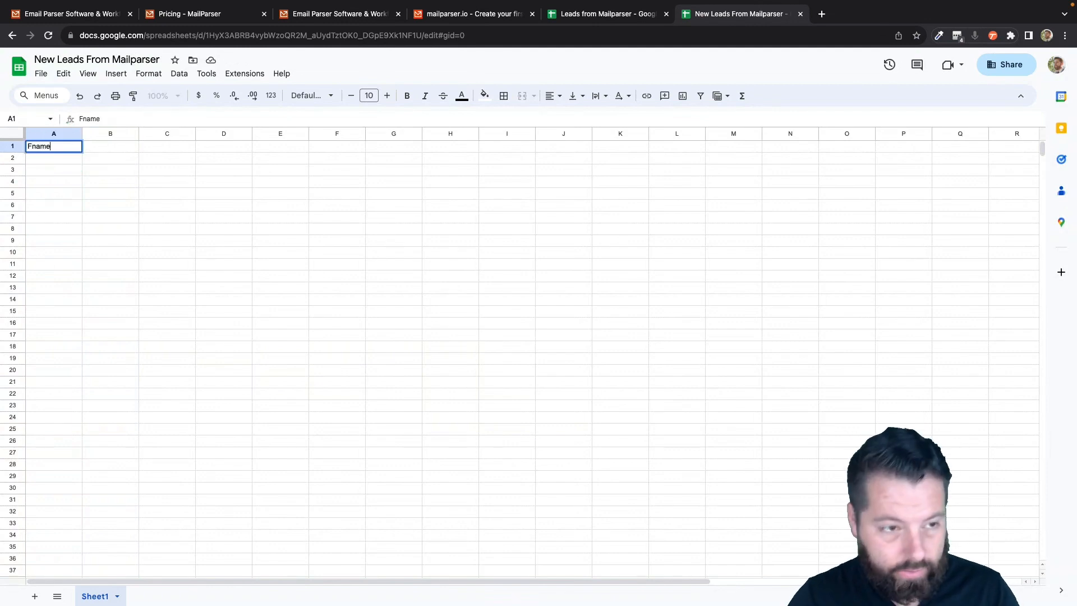
{"action": "key", "text": "Tab"}
{"action": "type", "text": "Lname"}
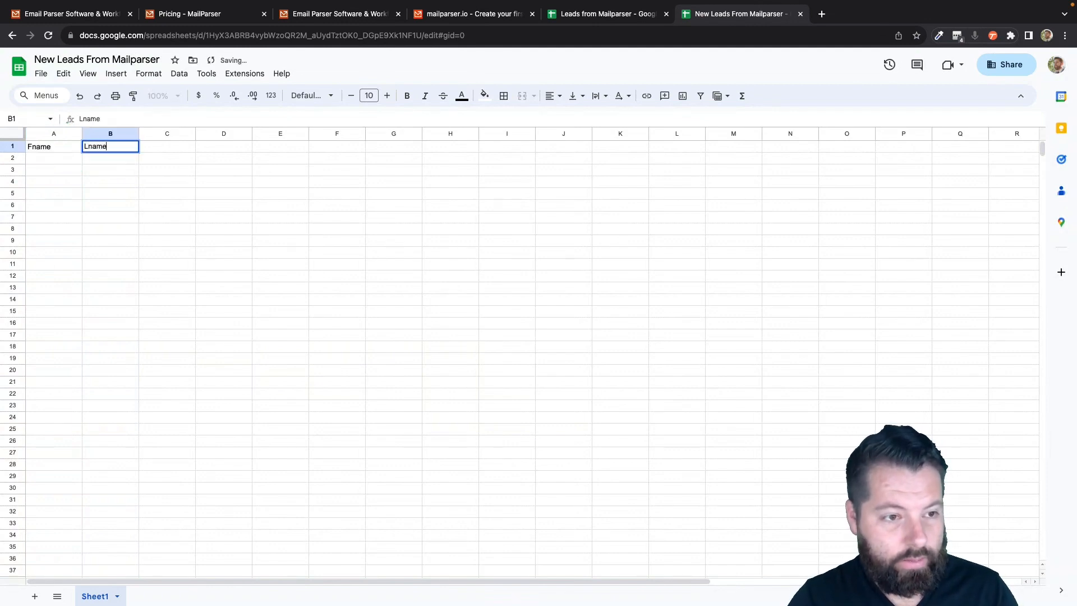
{"action": "key", "text": "Tab"}
{"action": "type", "text": "Emai"}
{"action": "key", "text": "Tab"}
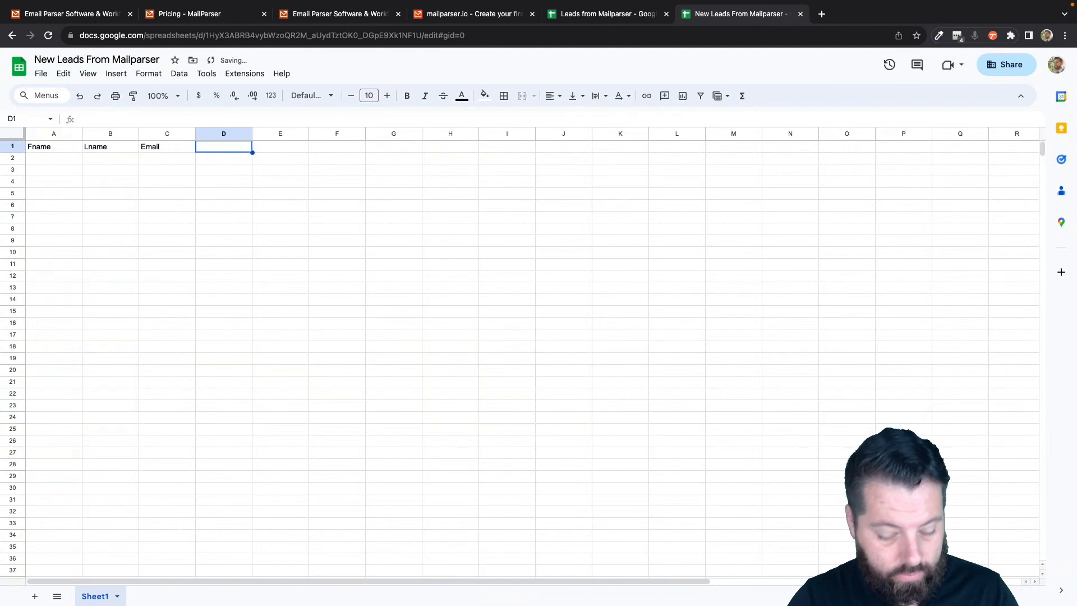
{"action": "type", "text": "Phone"}
{"action": "key", "text": "Tab"}
{"action": "type", "text": "Mess"}
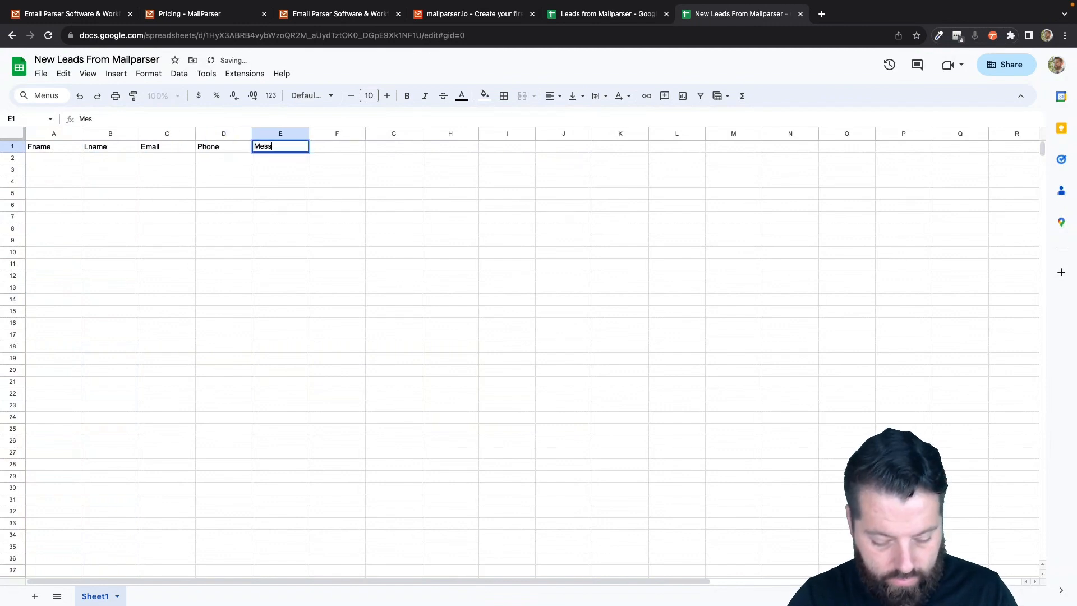
{"action": "key", "text": "Tab"}
Add the column headers Address, City, State and Zip in cells F1 to I1
{"action": "type", "text": "S"}
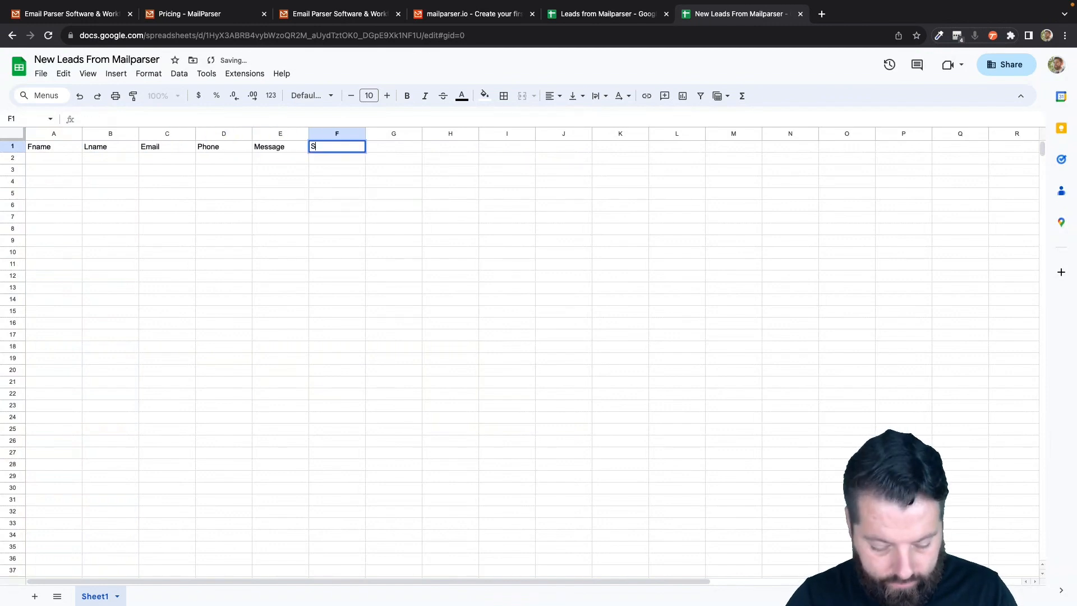
{"action": "type", "text": "Address"}
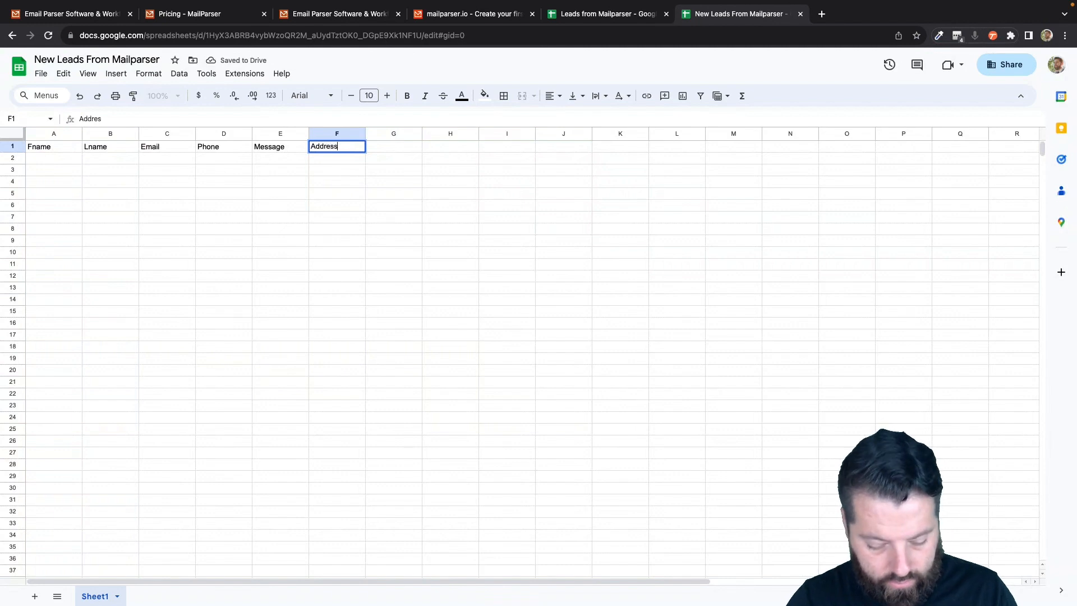
{"action": "key", "text": "Tab"}
{"action": "type", "text": "City"}
{"action": "key", "text": "Tab"}
{"action": "type", "text": "S"}
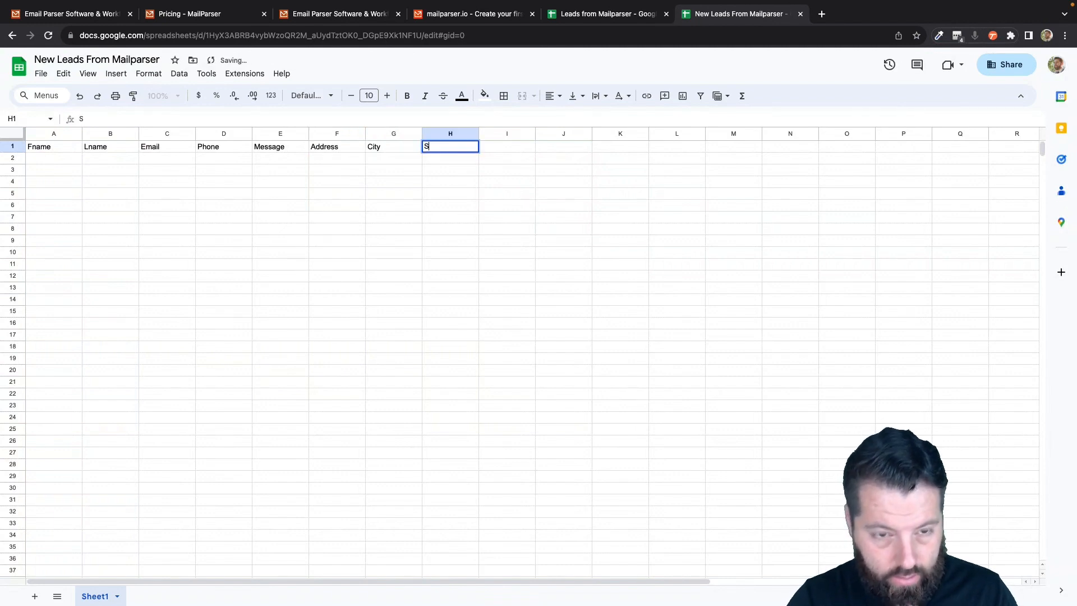
{"action": "type", "text": "tate Zip"}
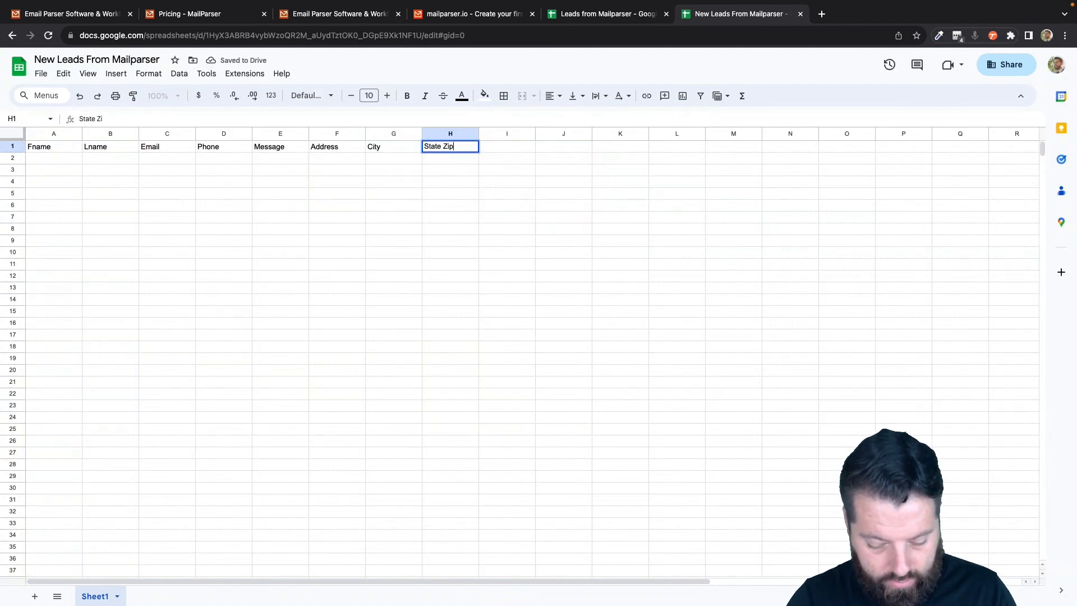
{"action": "key", "text": "BackSpace"}
{"action": "key", "text": "BackSpace"}
{"action": "key", "text": "Tab"}
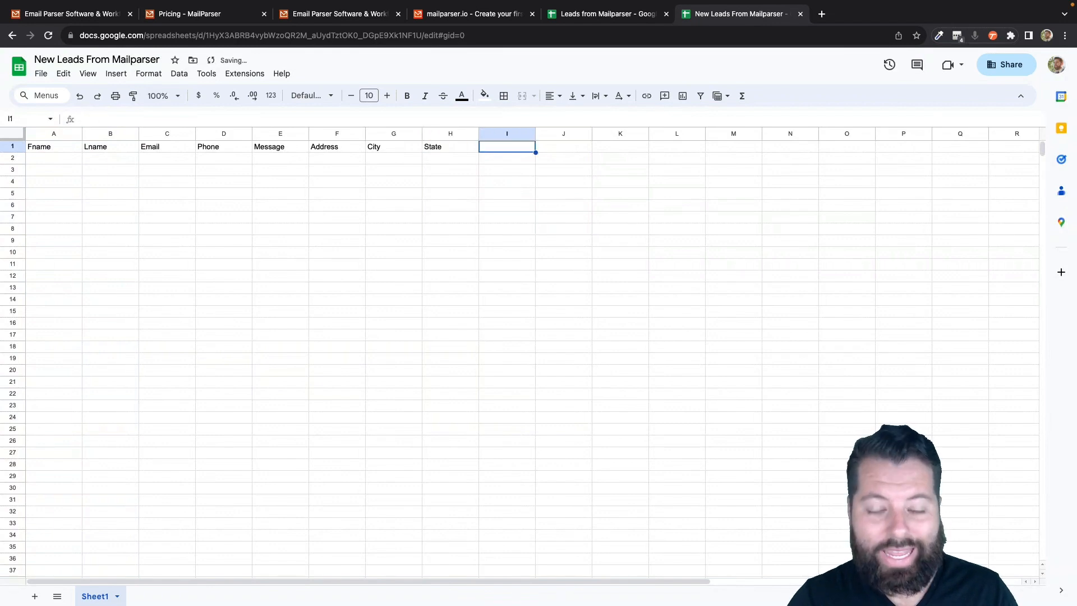
{"action": "type", "text": "Zip"}
{"action": "key", "text": "Return"}
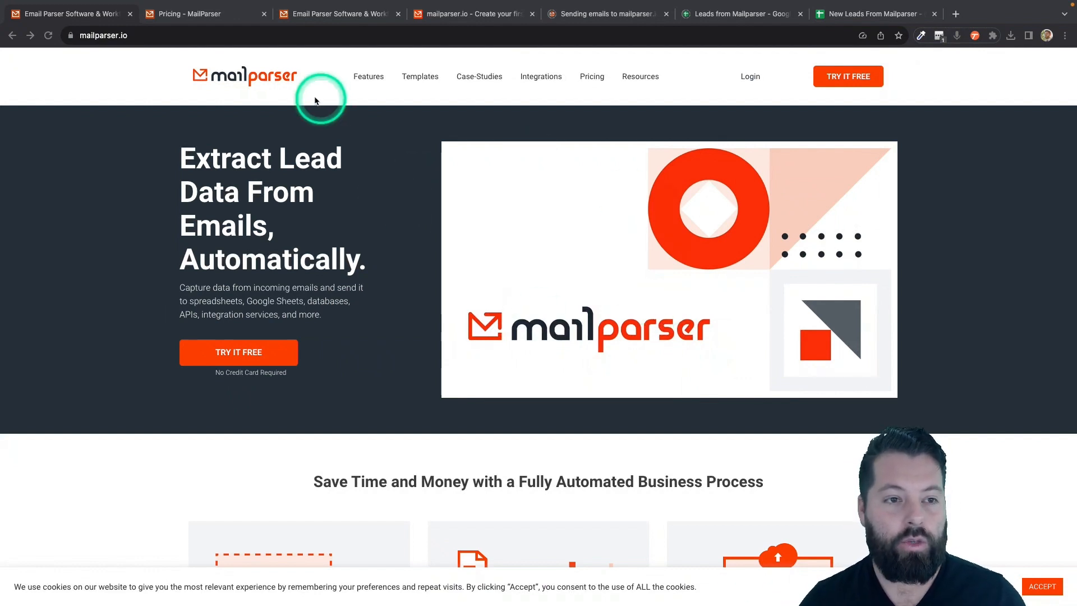
Switch to Mailparser and create a new inbox named Leads, leaving its category as None
{"action": "left_click", "coordinate": [214, 15]}
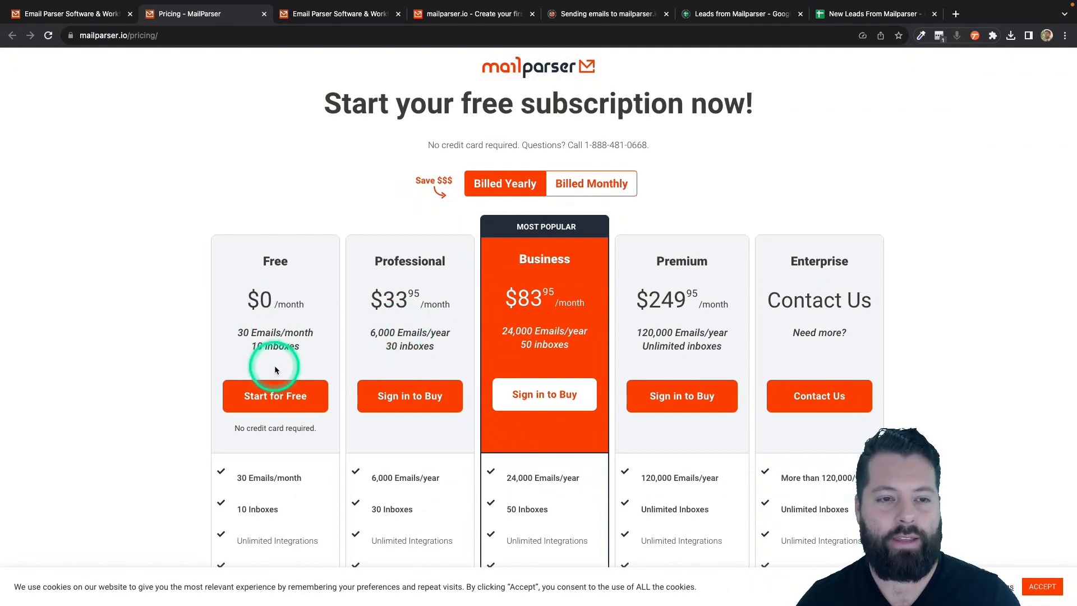
{"action": "left_click", "coordinate": [455, 13]}
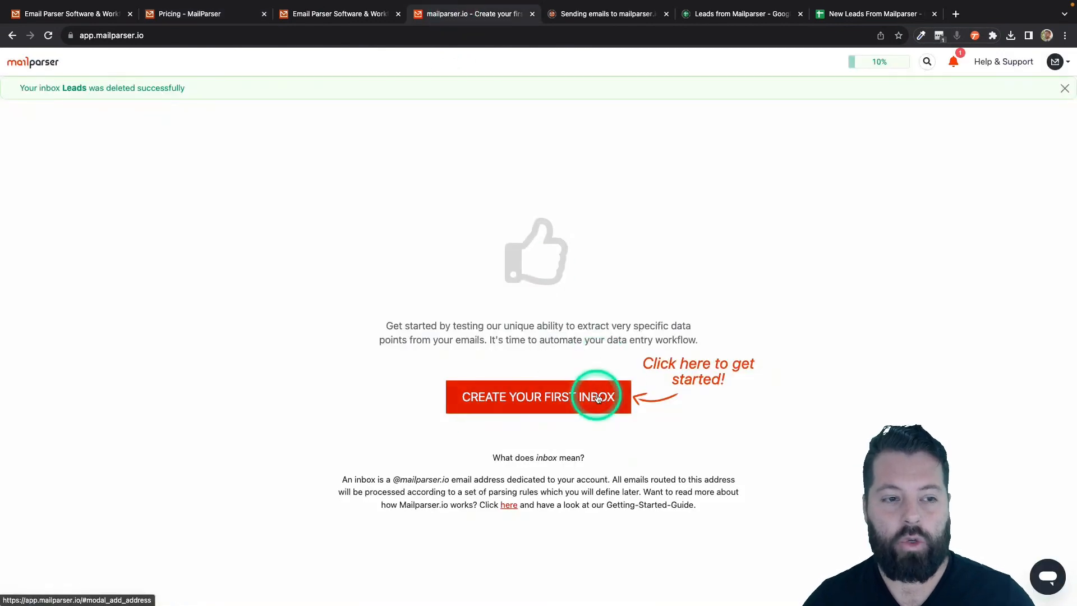
{"action": "left_click", "coordinate": [534, 399]}
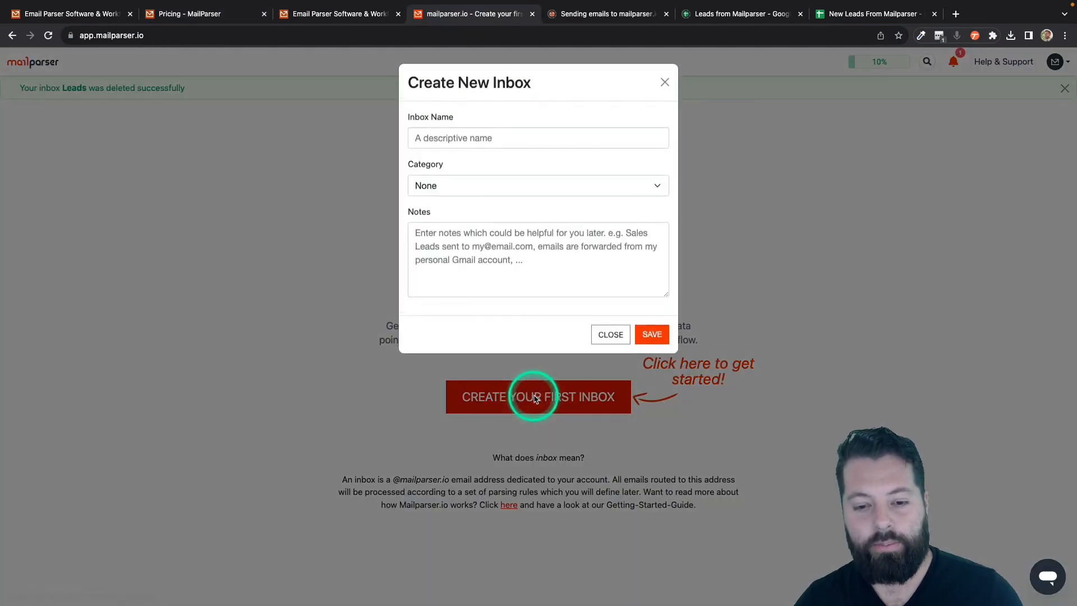
{"action": "left_click", "coordinate": [486, 137]}
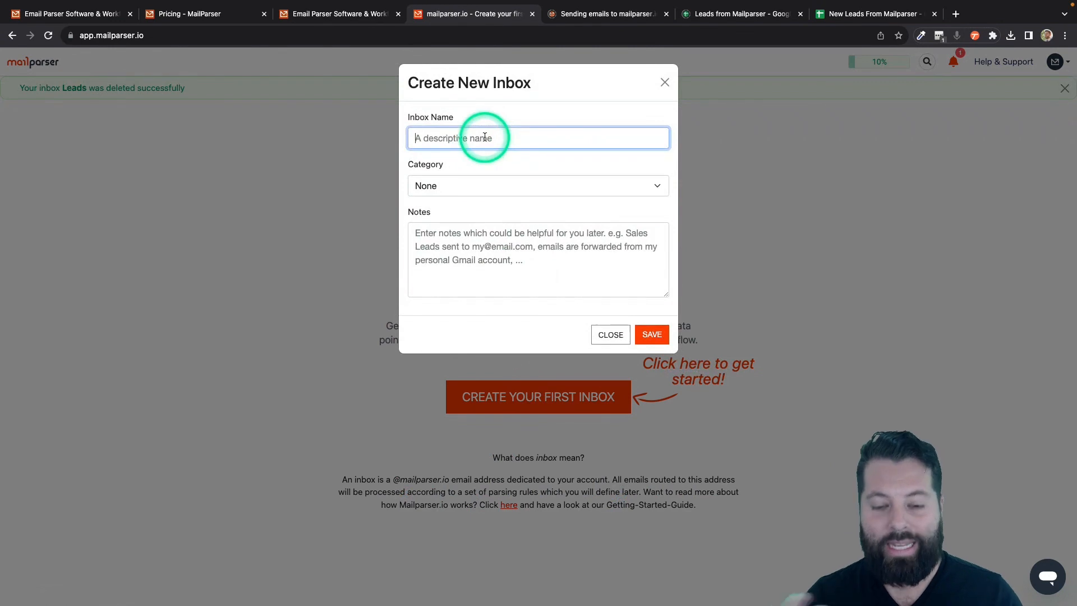
{"action": "type", "text": "LEad"}
{"action": "key", "text": "BackSpace"}
{"action": "key", "text": "BackSpace"}
{"action": "type", "text": "eads"}
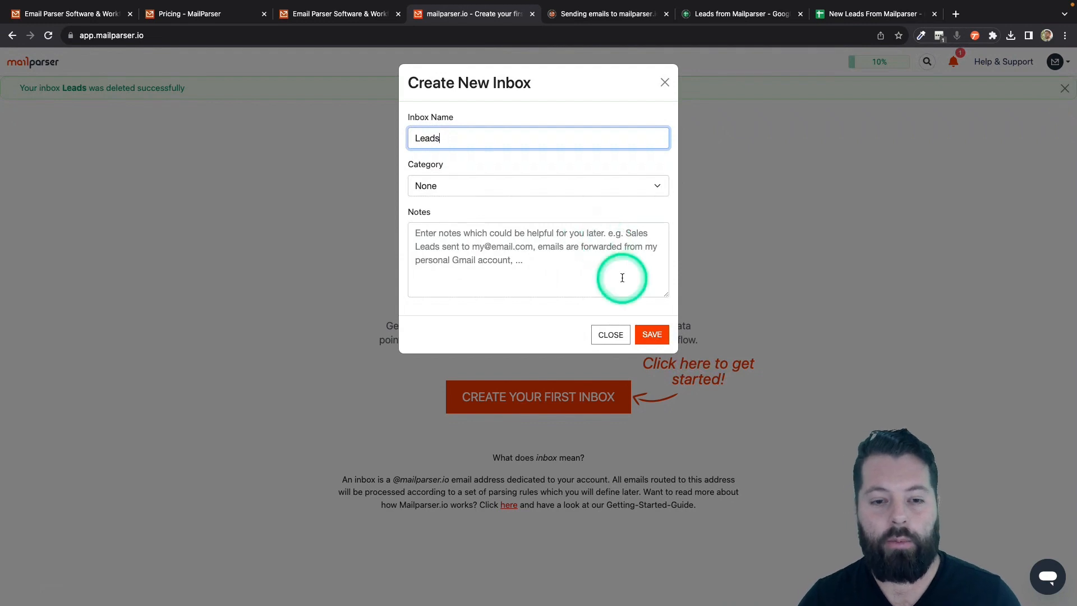
{"action": "left_click", "coordinate": [653, 341]}
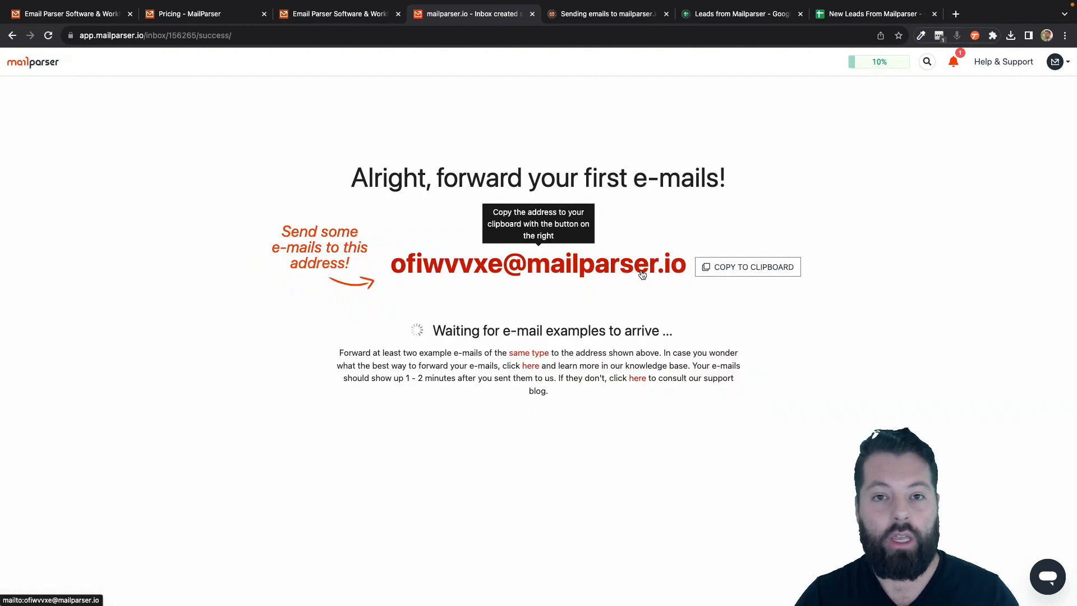
Copy the new inbox's forwarding e-mail address to the clipboard
{"action": "left_click", "coordinate": [558, 276]}
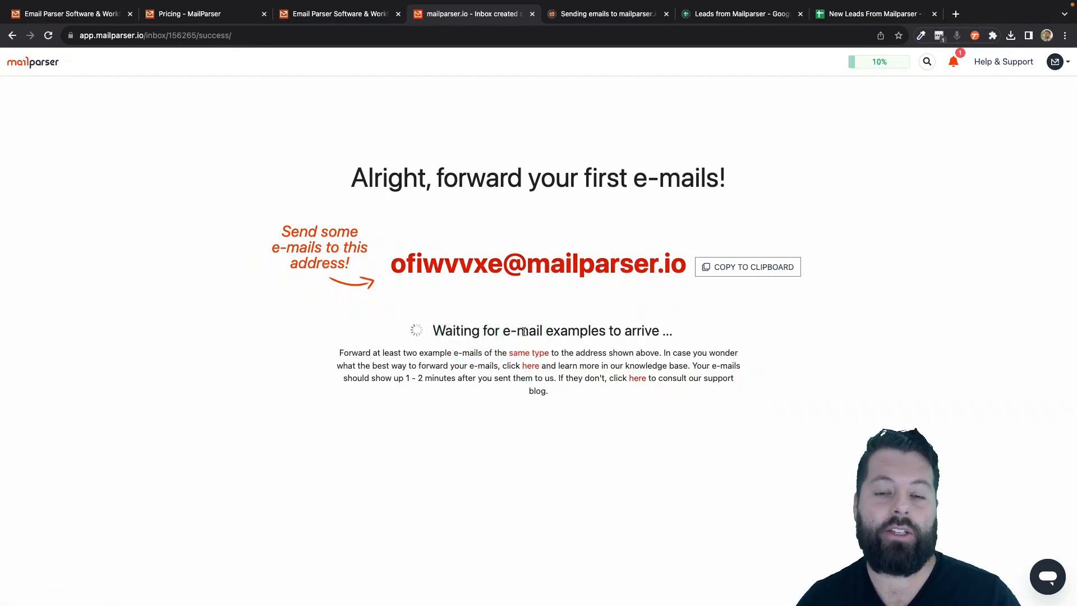
{"action": "left_click", "coordinate": [749, 272]}
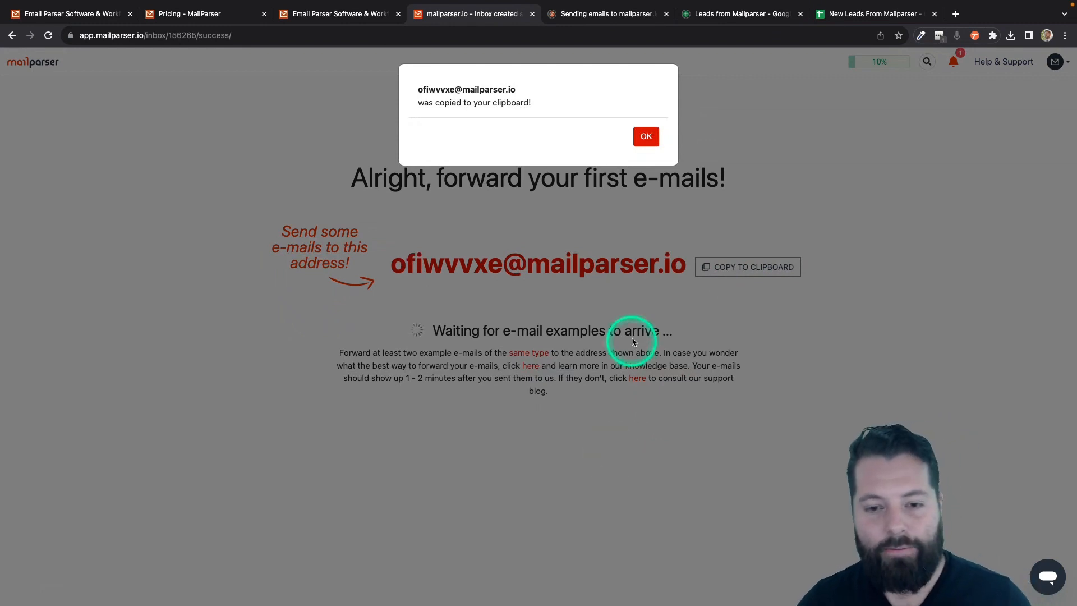
{"action": "left_click", "coordinate": [646, 136]}
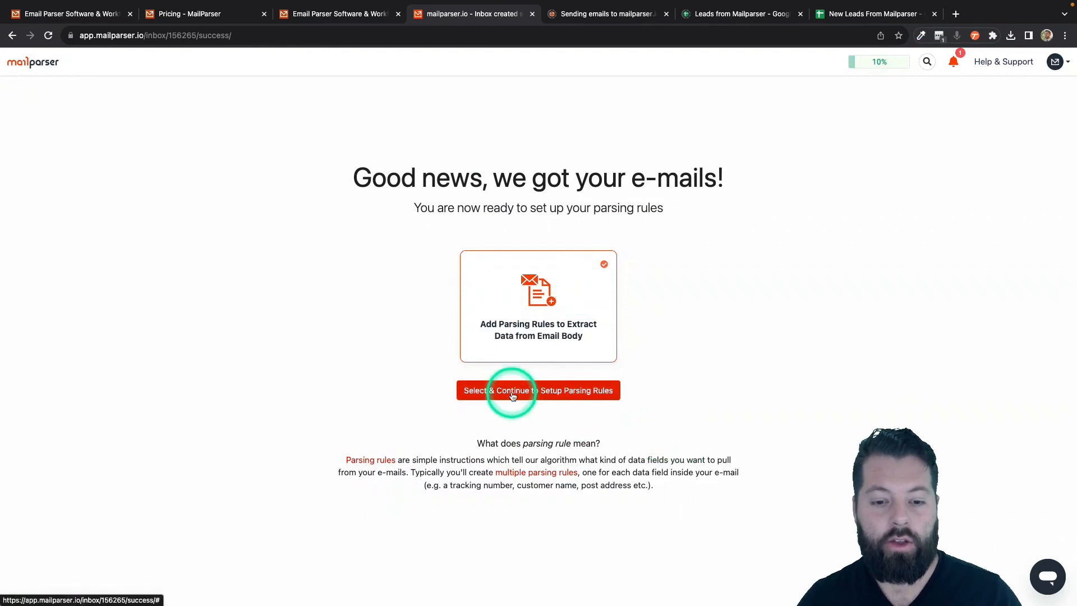
Set up the inbox's parsing rules from the Realtor OPCity template in the Real Estate category
{"action": "left_click", "coordinate": [561, 393]}
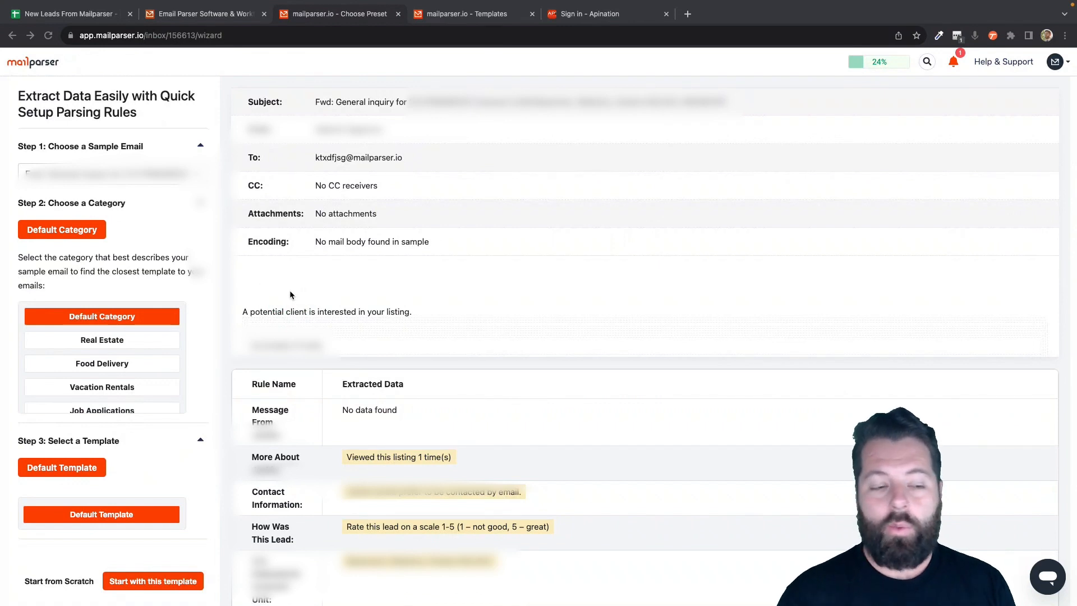
{"action": "left_click", "coordinate": [101, 341]}
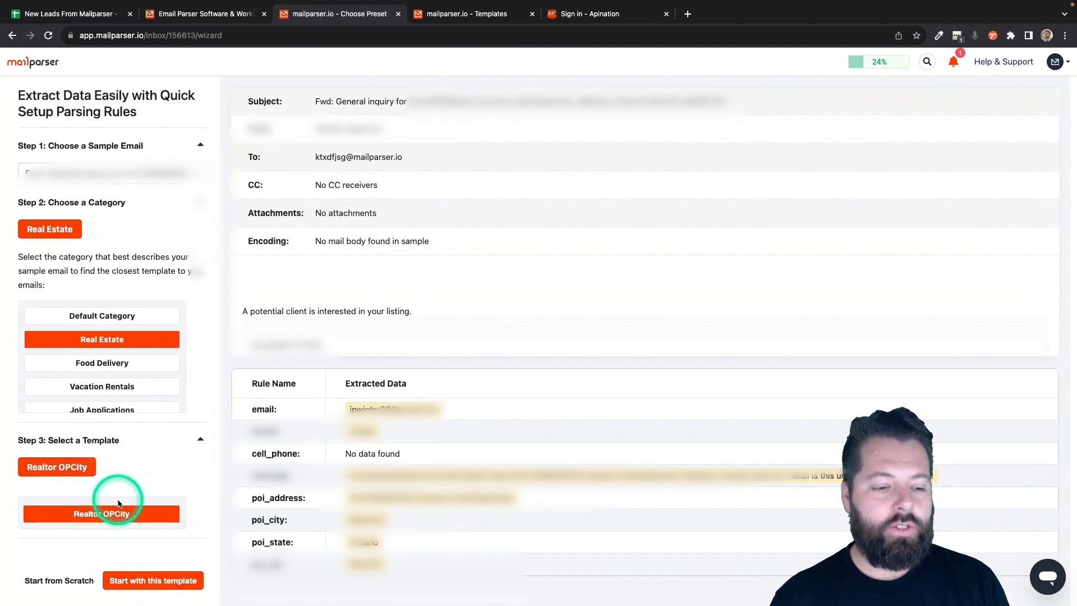
{"action": "left_click", "coordinate": [205, 582]}
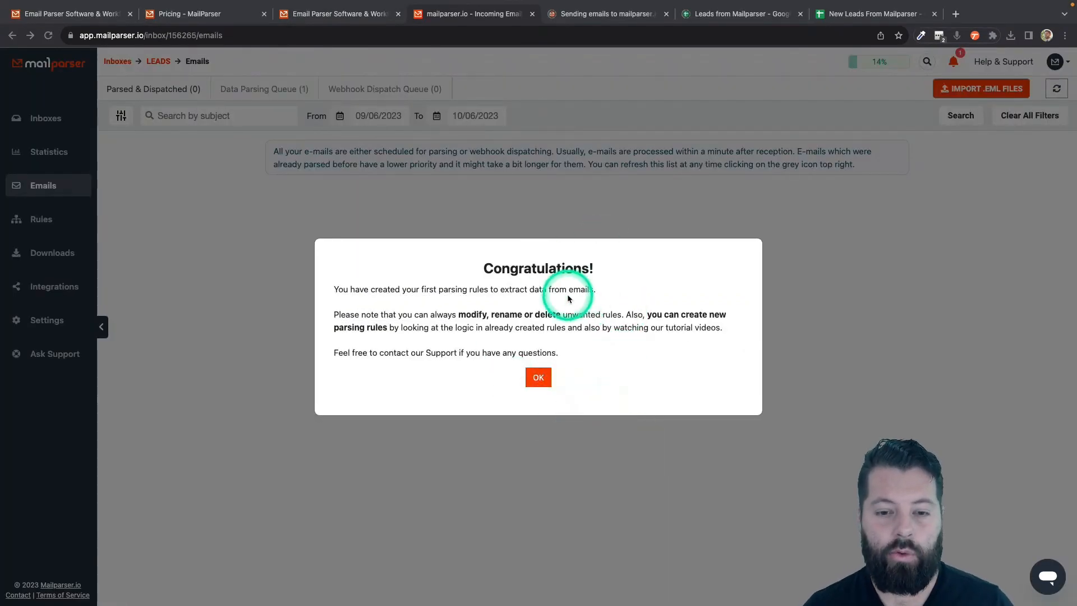
{"action": "left_click", "coordinate": [538, 378]}
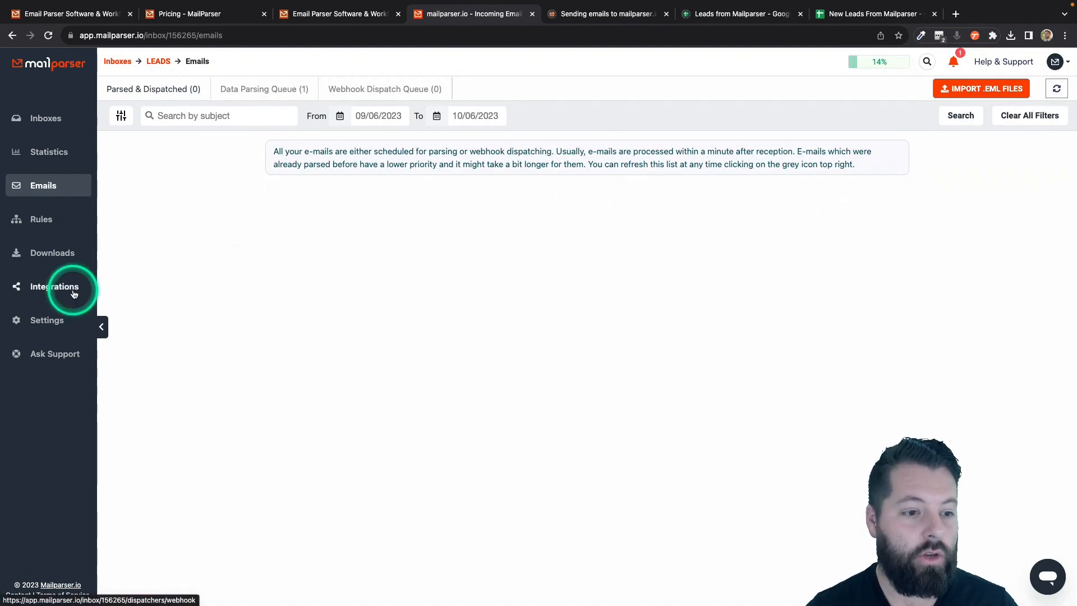
Open the Google Sheets integration setup for the Leads inbox
{"action": "left_click", "coordinate": [48, 291]}
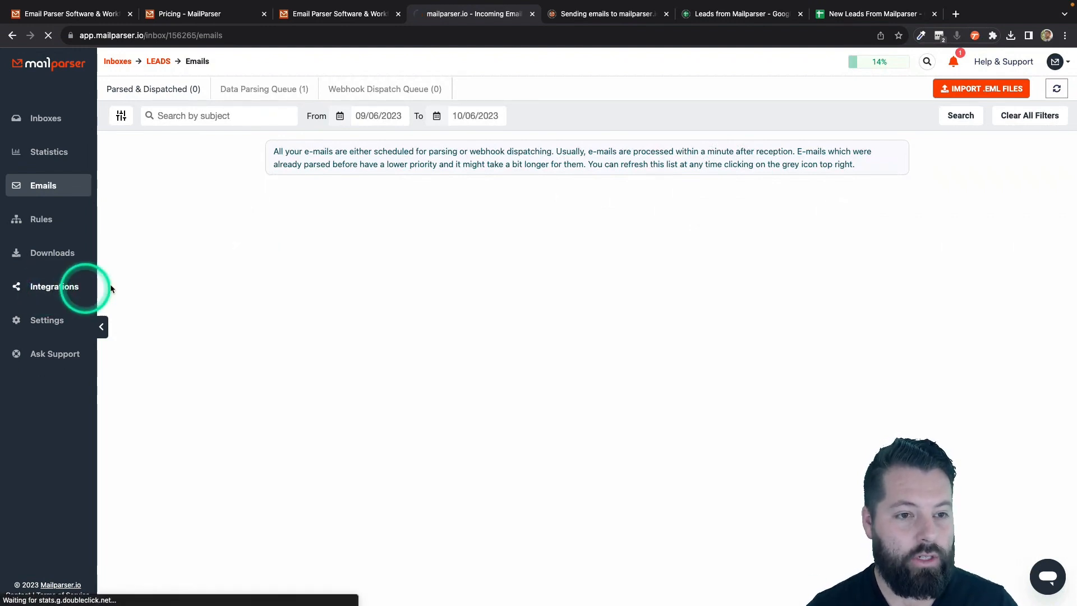
{"action": "left_click", "coordinate": [600, 408]}
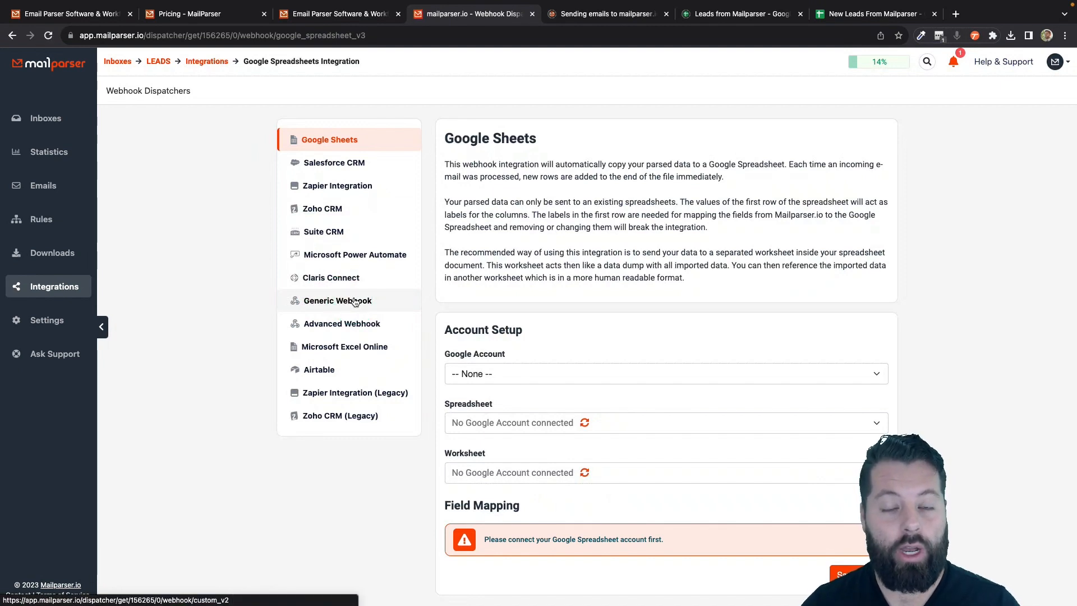
{"action": "left_click", "coordinate": [367, 308]}
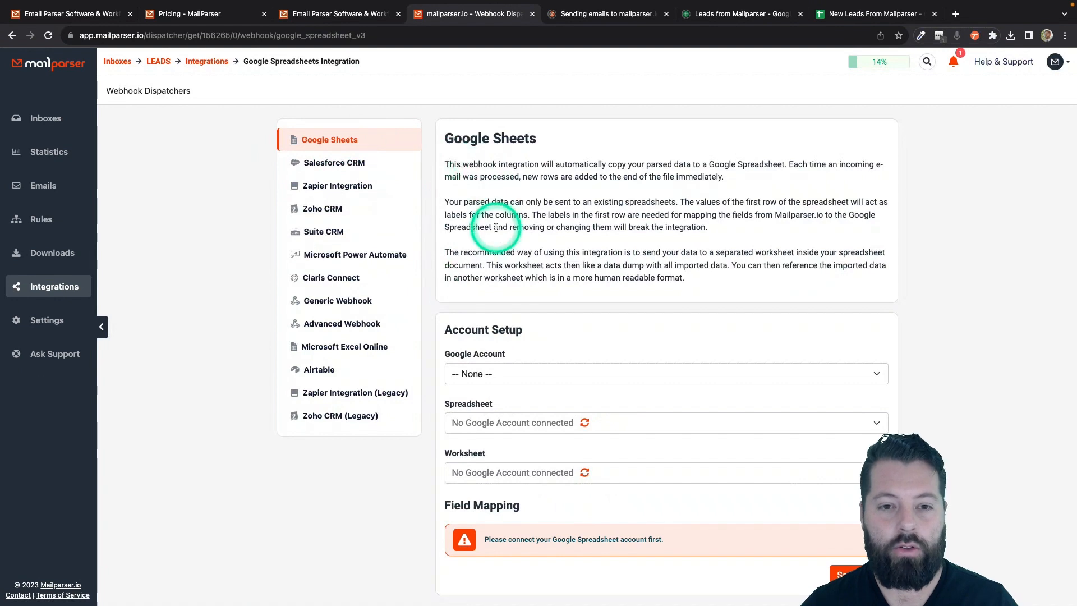
{"action": "scroll", "coordinate": [494, 228], "scroll_direction": "down", "scroll_amount": 1}
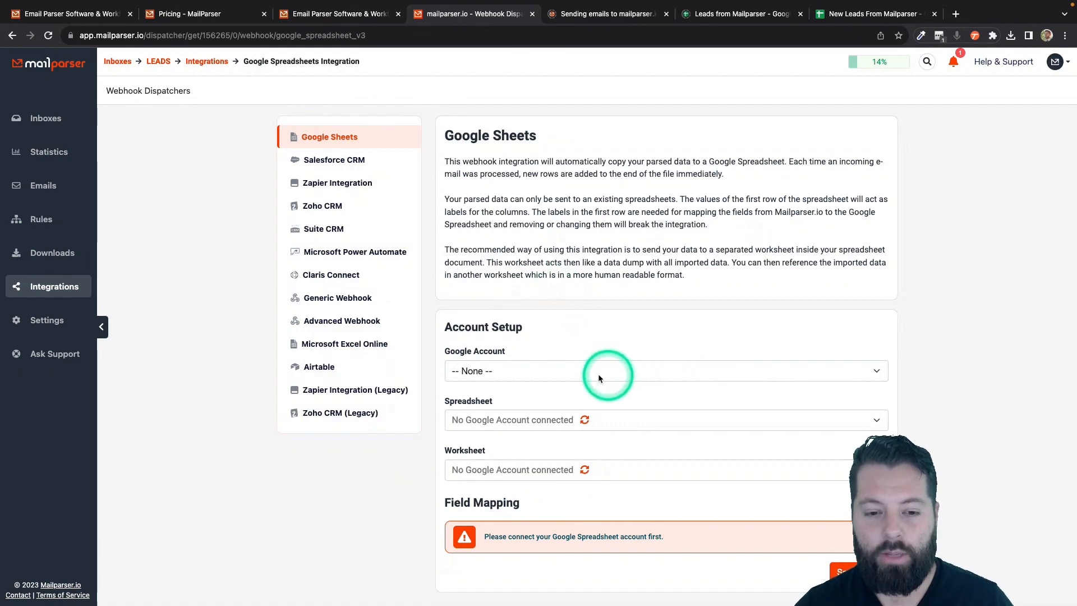
Select the already connected Google account, the New Leads From Mailparser spreadsheet and its Sheet1 worksheet for the integration
{"action": "left_click", "coordinate": [542, 373]}
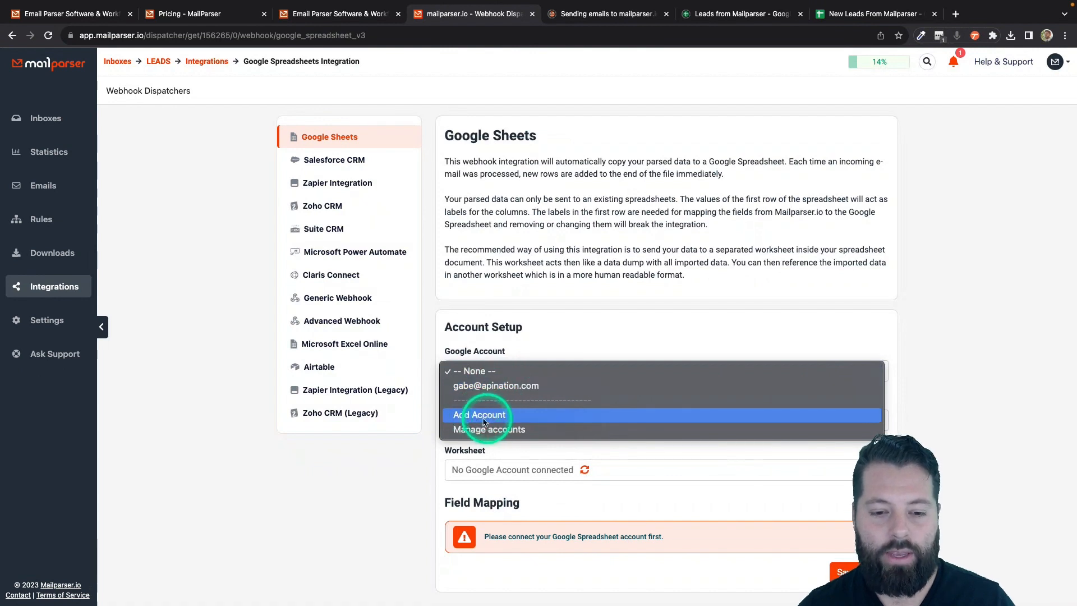
{"action": "left_click", "coordinate": [474, 387]}
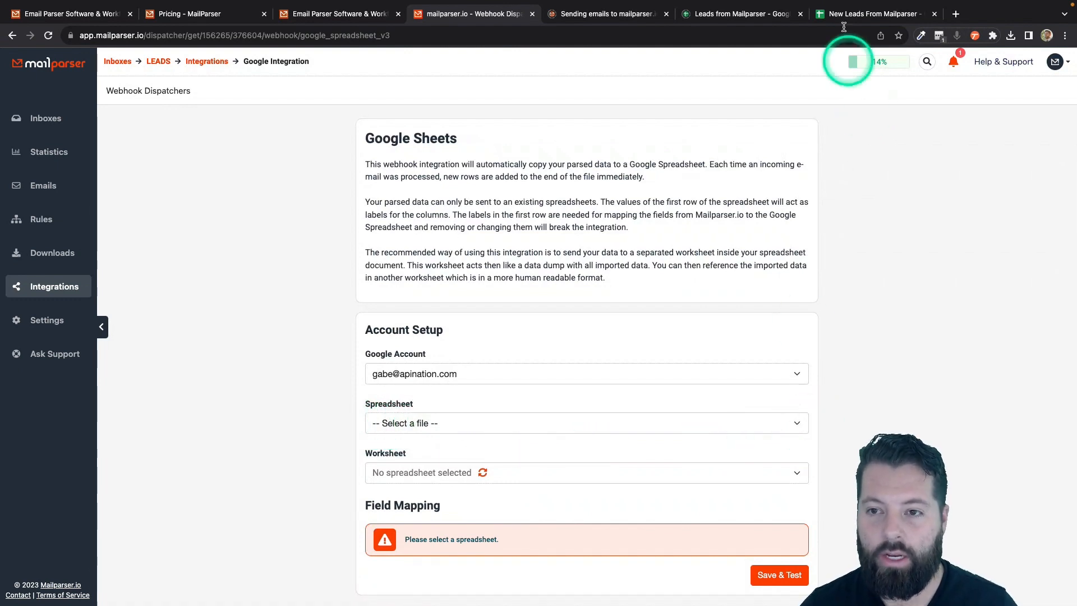
{"action": "mouse_move", "coordinate": [898, 11]}
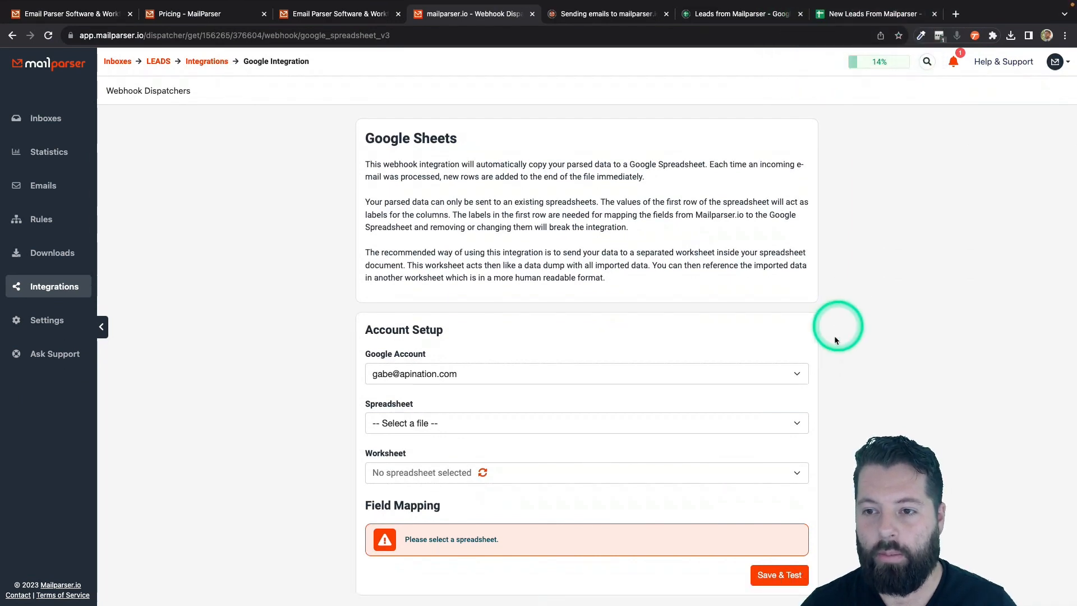
{"action": "left_click", "coordinate": [798, 425]}
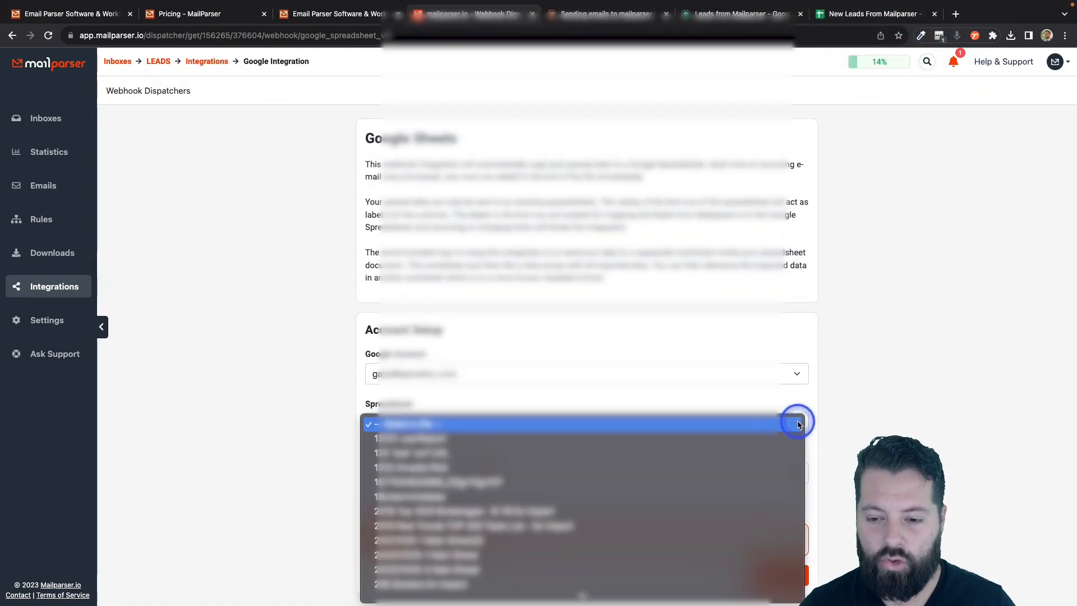
{"action": "scroll", "coordinate": [541, 556], "scroll_direction": "down", "scroll_amount": 5}
{"action": "scroll", "coordinate": [541, 557], "scroll_direction": "down", "scroll_amount": 15}
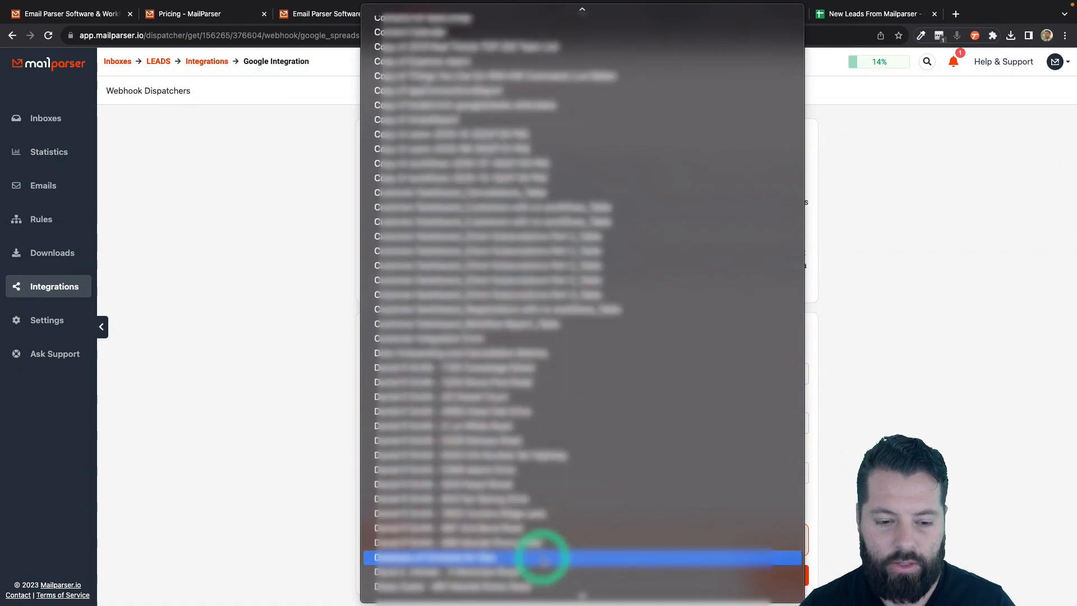
{"action": "scroll", "coordinate": [543, 561], "scroll_direction": "down", "scroll_amount": 15}
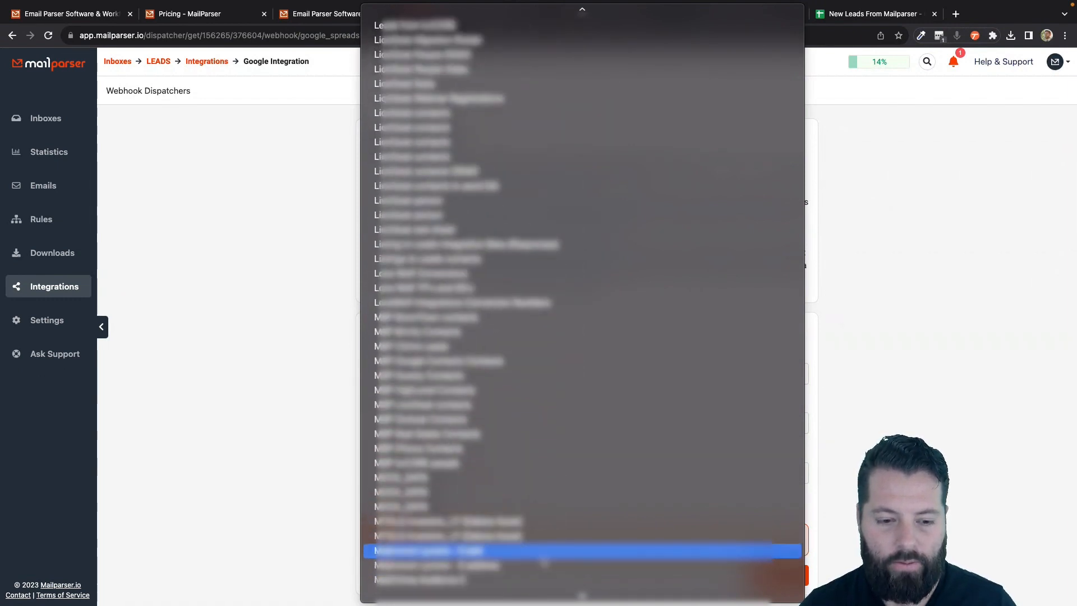
{"action": "scroll", "coordinate": [543, 558], "scroll_direction": "down", "scroll_amount": 5}
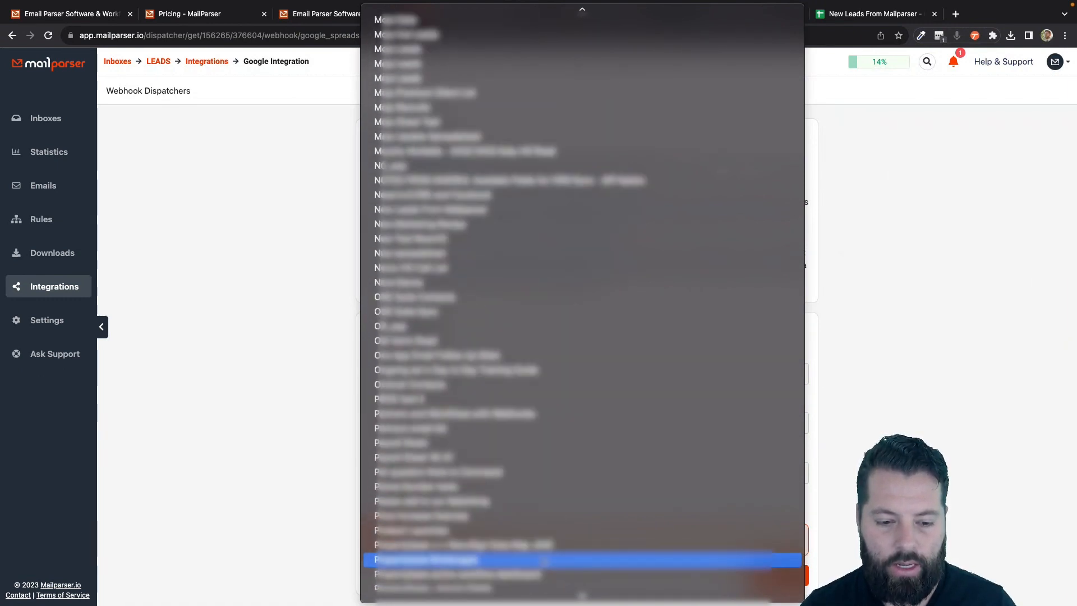
{"action": "left_click", "coordinate": [474, 268]}
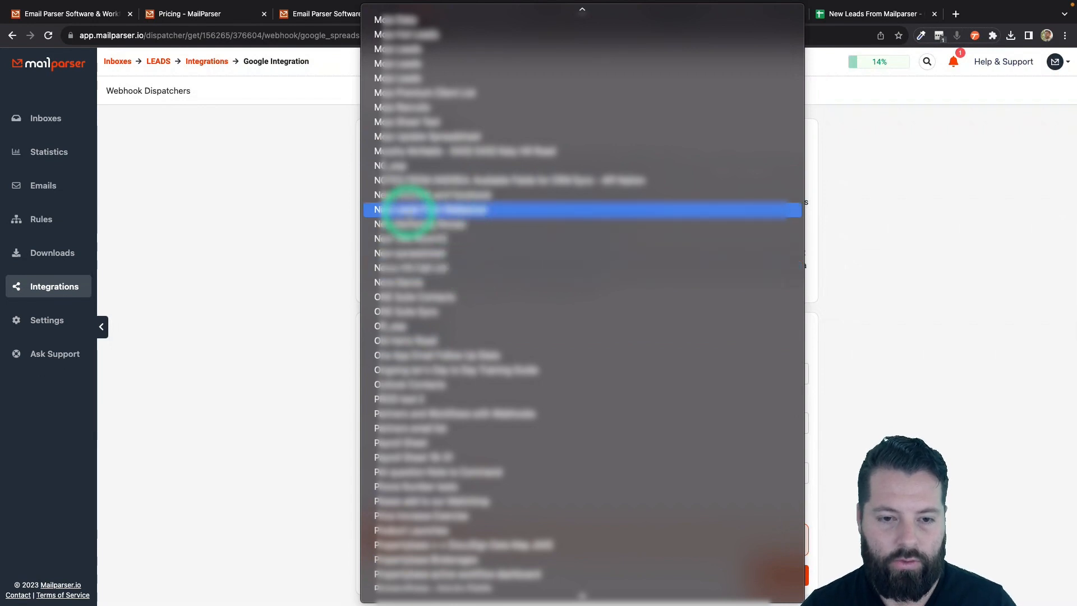
{"action": "left_click", "coordinate": [419, 212]}
{"action": "scroll", "coordinate": [360, 489], "scroll_direction": "down", "scroll_amount": 1}
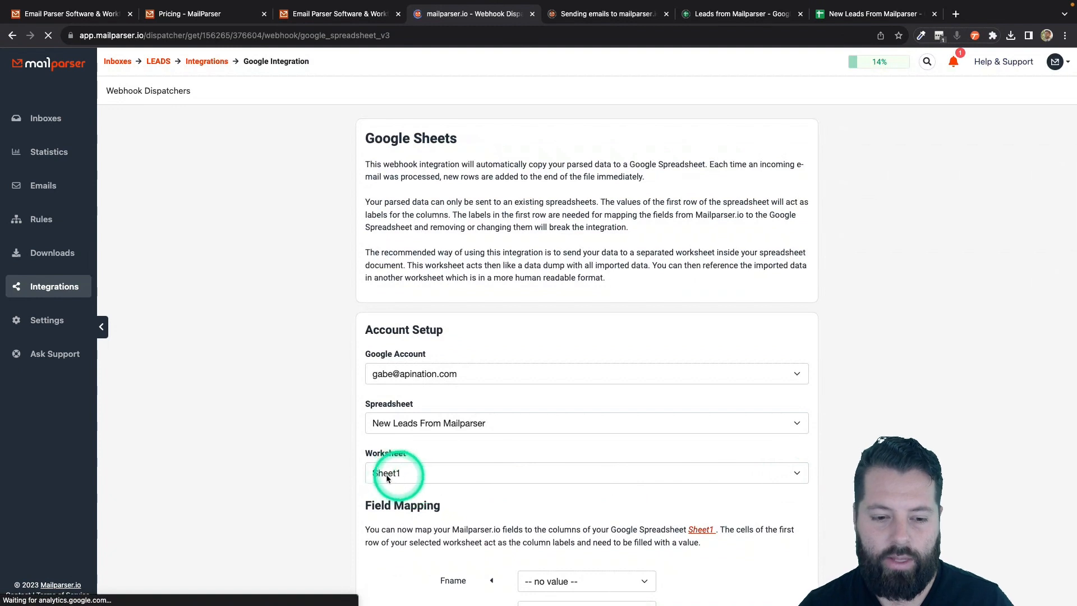
Map the spreadsheet's Fname column to the fname field and leave Lname without a value
{"action": "scroll", "coordinate": [362, 480], "scroll_direction": "down", "scroll_amount": 5}
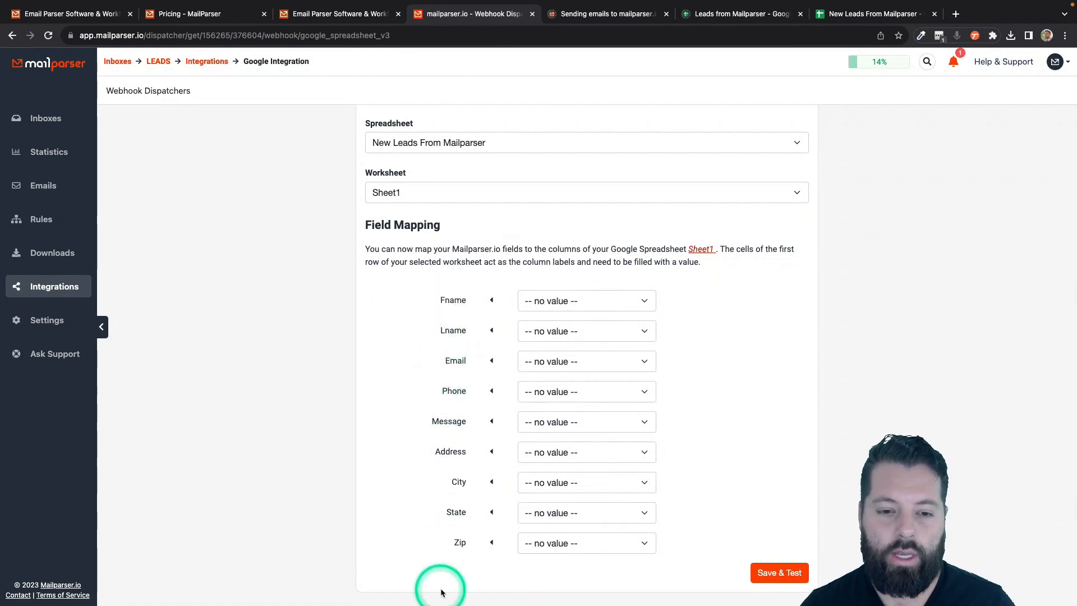
{"action": "left_click", "coordinate": [553, 303]}
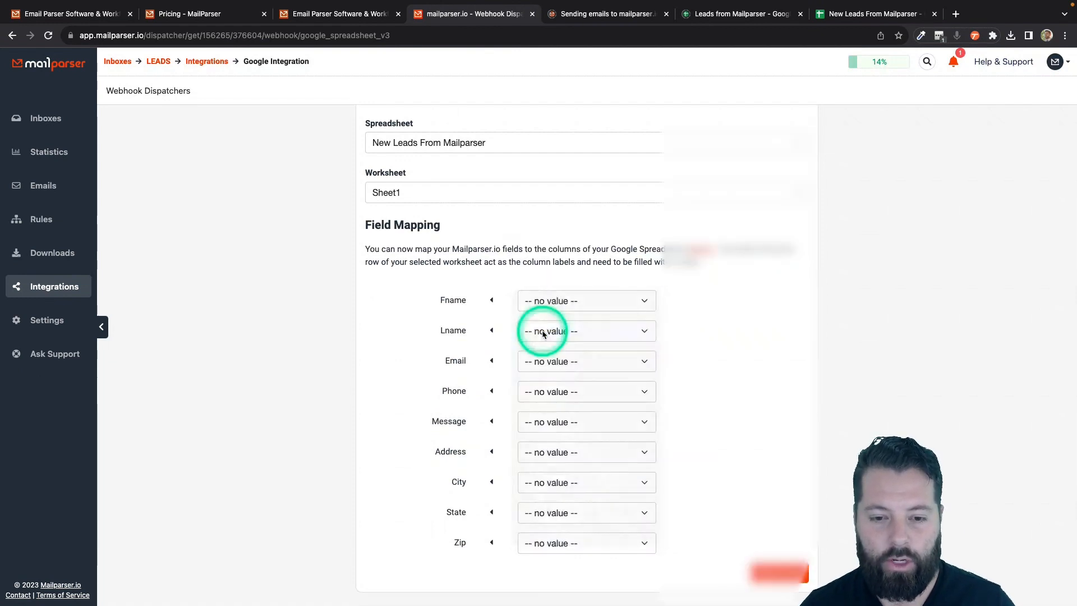
{"action": "left_click", "coordinate": [545, 331]}
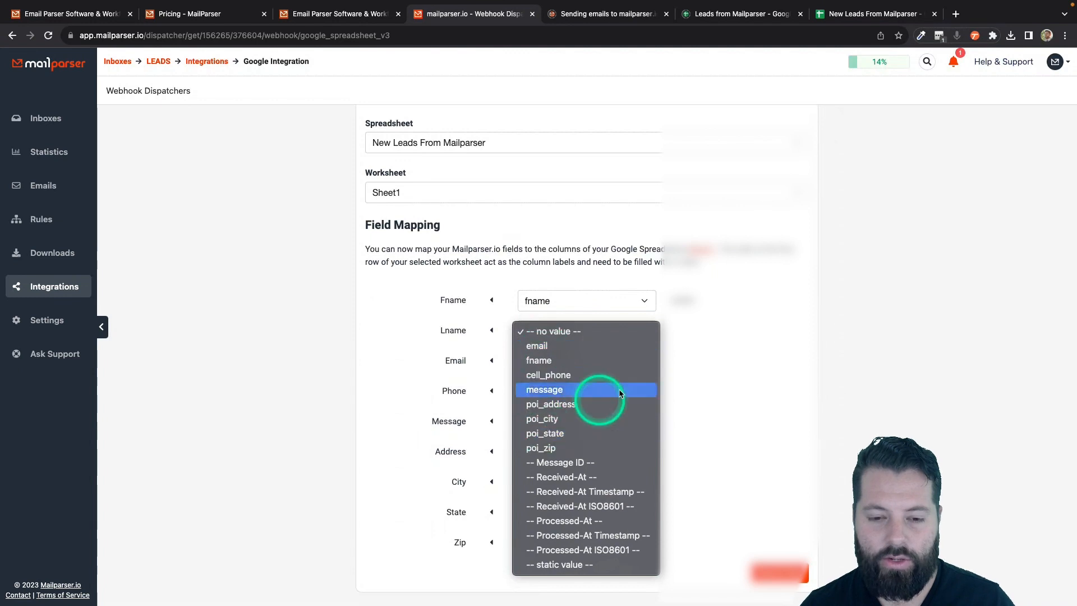
{"action": "left_click", "coordinate": [705, 355]}
{"action": "left_click", "coordinate": [619, 334]}
{"action": "left_click", "coordinate": [739, 337]}
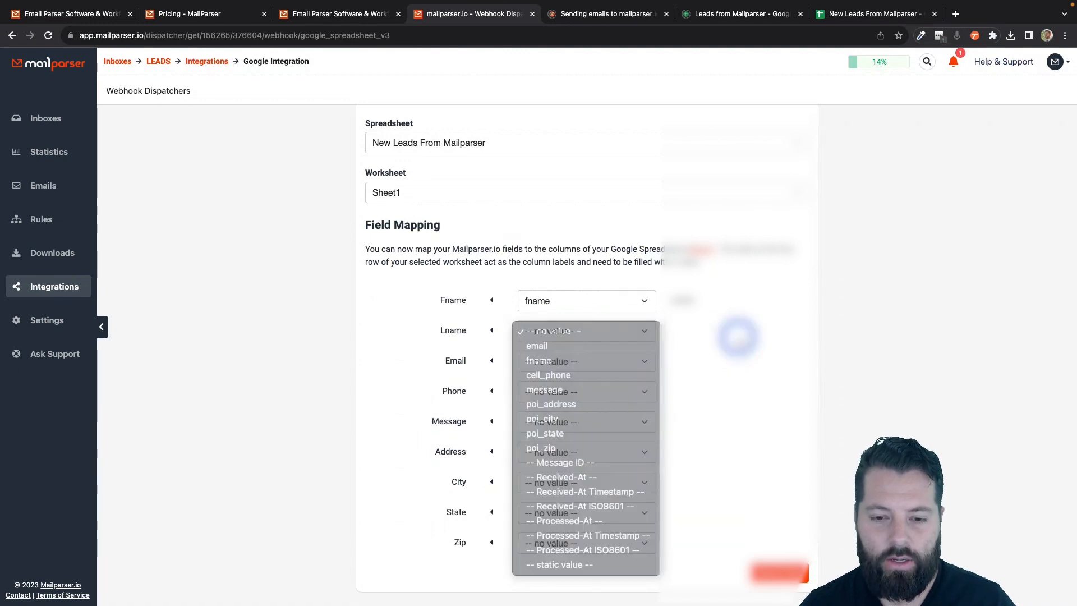
Map the Email, Phone and Message columns to the email, cell_phone and message fields
{"action": "left_click", "coordinate": [614, 362]}
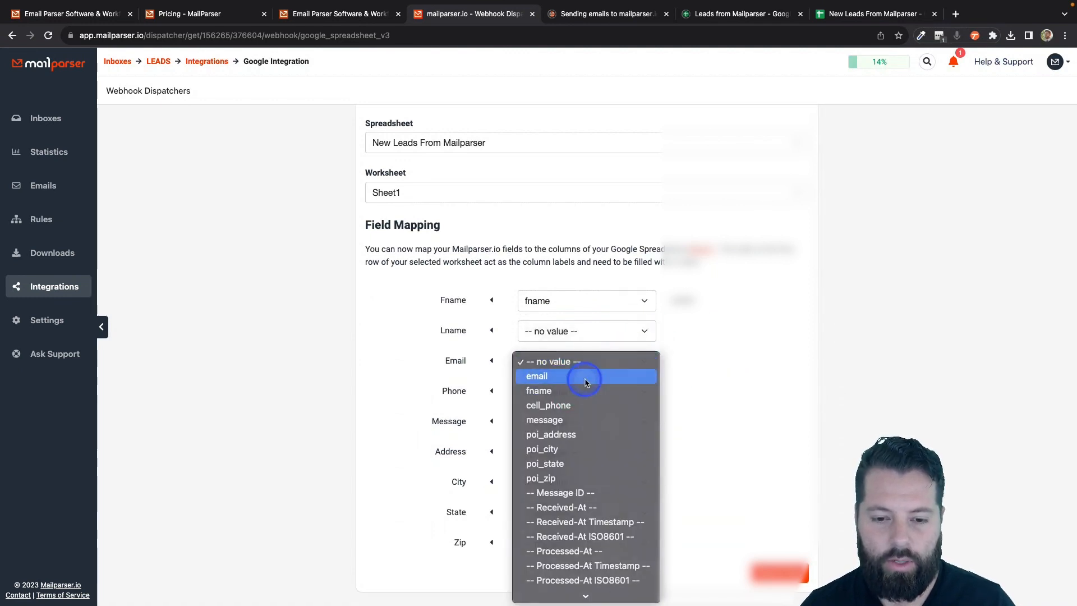
{"action": "left_click", "coordinate": [585, 376]}
{"action": "left_click", "coordinate": [586, 391]}
{"action": "left_click", "coordinate": [567, 435]}
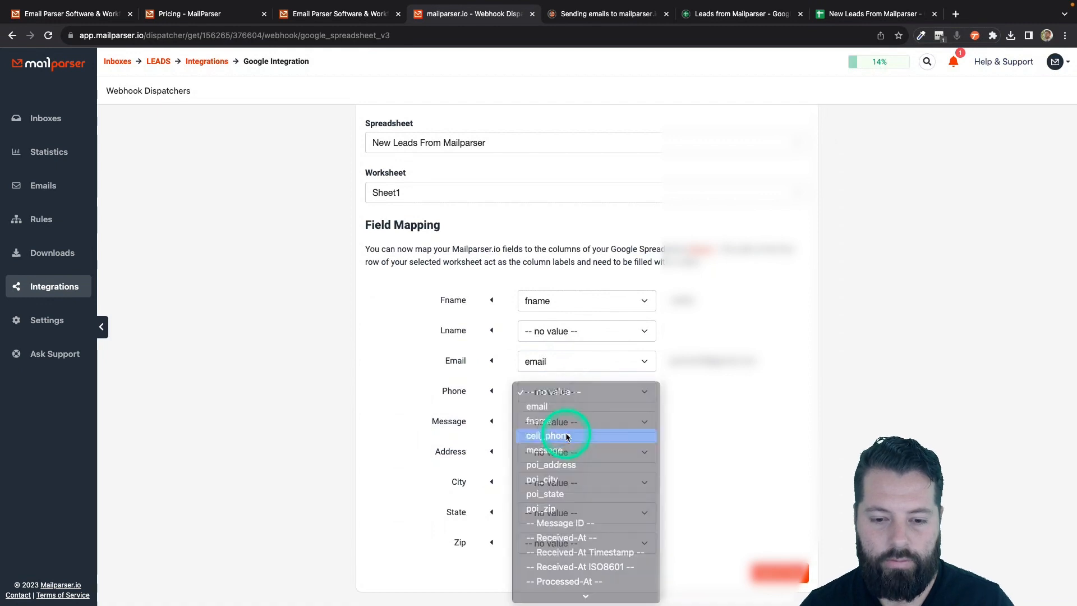
{"action": "left_click", "coordinate": [567, 422]}
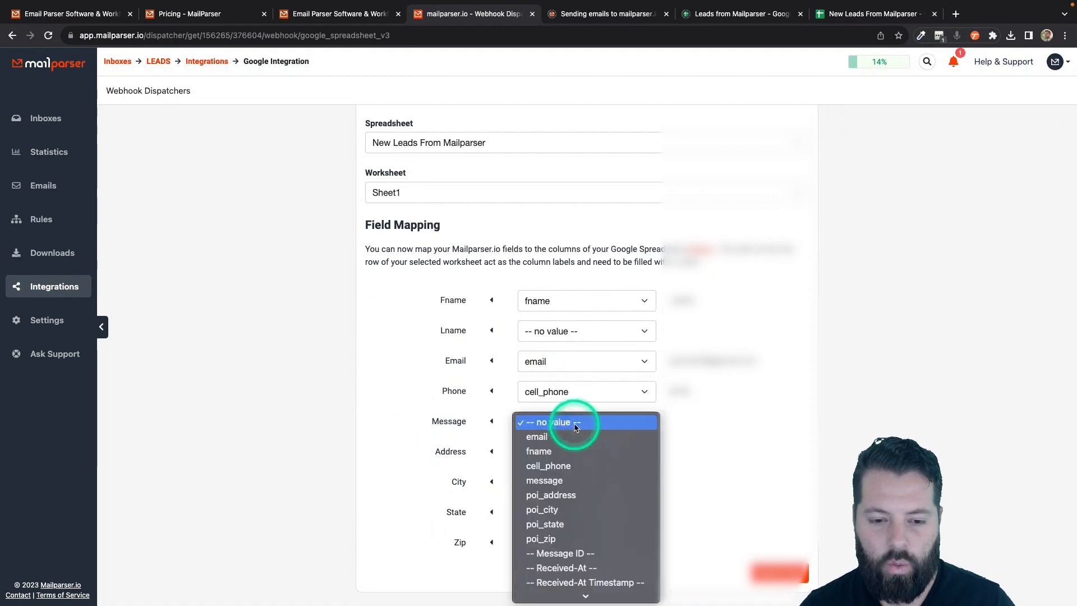
{"action": "left_click", "coordinate": [564, 482]}
Map the Address, City, State and Zip columns to poi_address, poi_city, poi_state and poi_zip
{"action": "scroll", "coordinate": [611, 539], "scroll_direction": "down", "scroll_amount": 5}
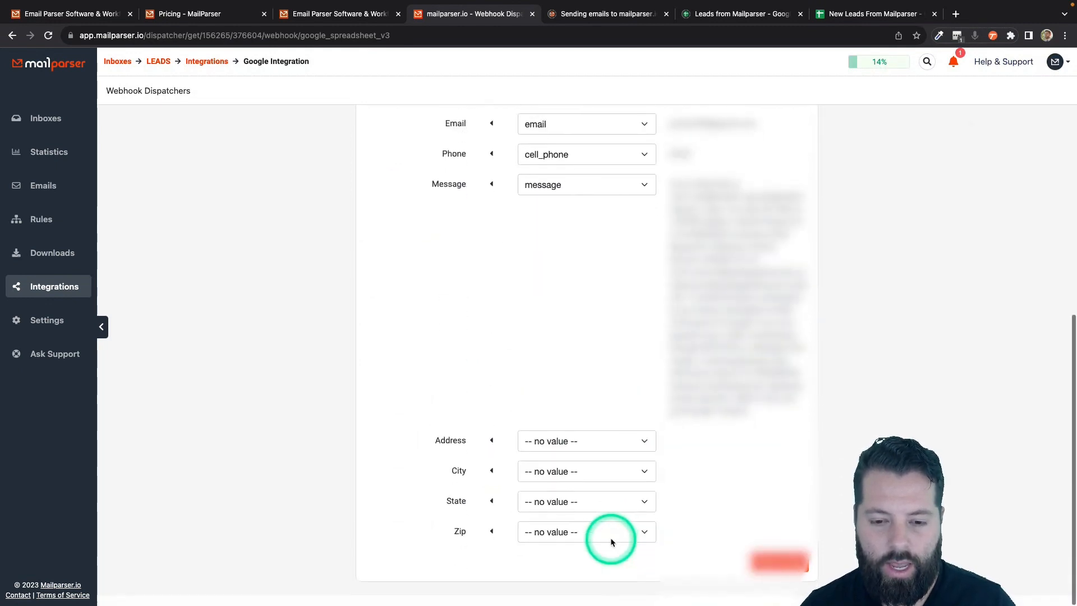
{"action": "scroll", "coordinate": [612, 541], "scroll_direction": "up", "scroll_amount": 1}
{"action": "left_click", "coordinate": [634, 453]}
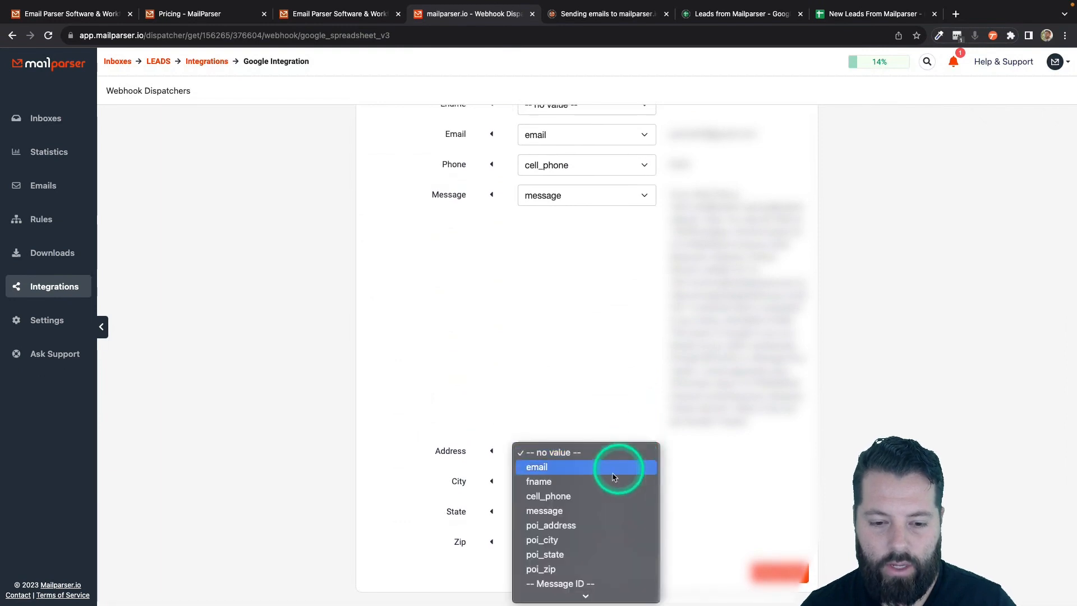
{"action": "left_click", "coordinate": [561, 526]}
{"action": "left_click", "coordinate": [580, 494]}
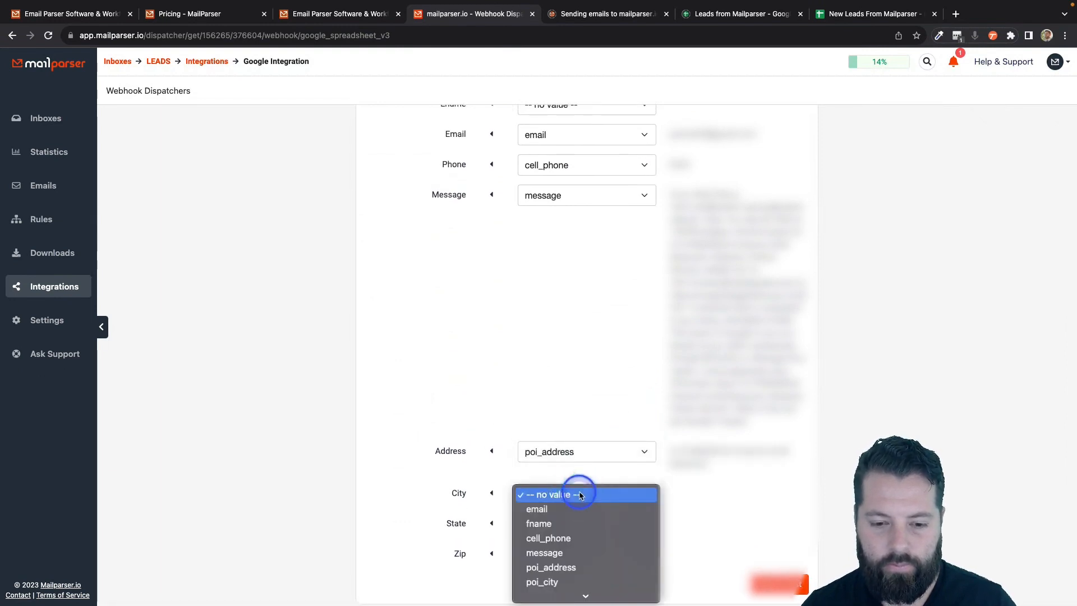
{"action": "left_click", "coordinate": [550, 582]}
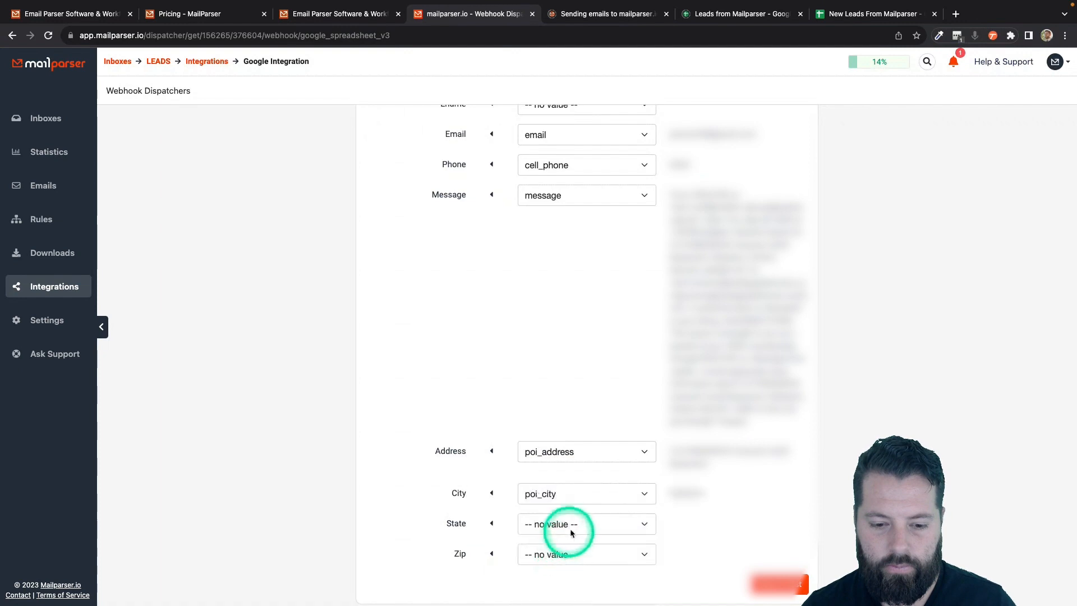
{"action": "left_click", "coordinate": [571, 528]}
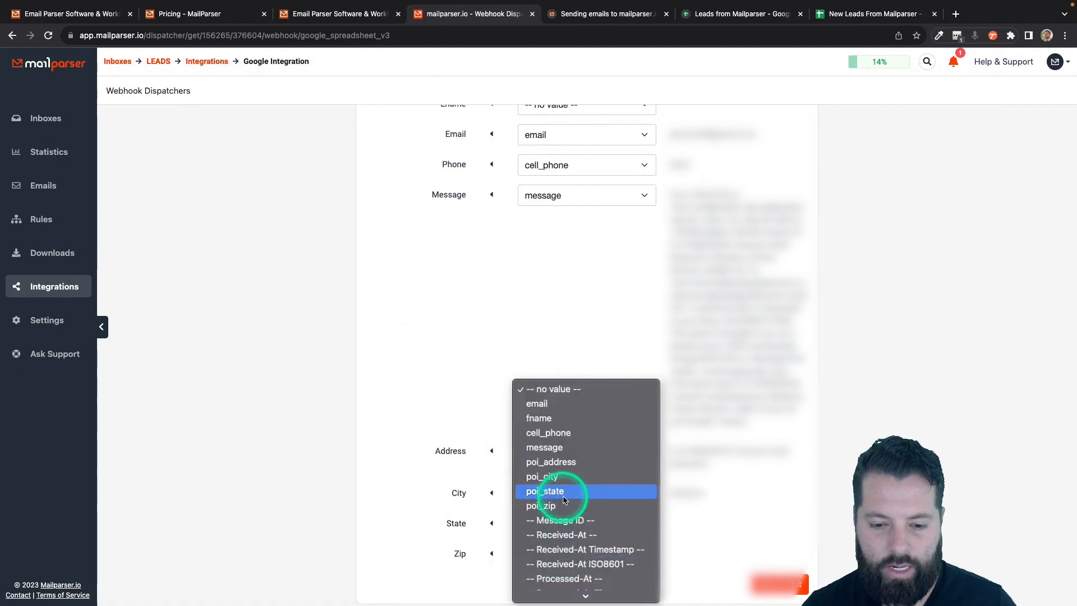
{"action": "left_click", "coordinate": [563, 496]}
{"action": "left_click", "coordinate": [572, 553]}
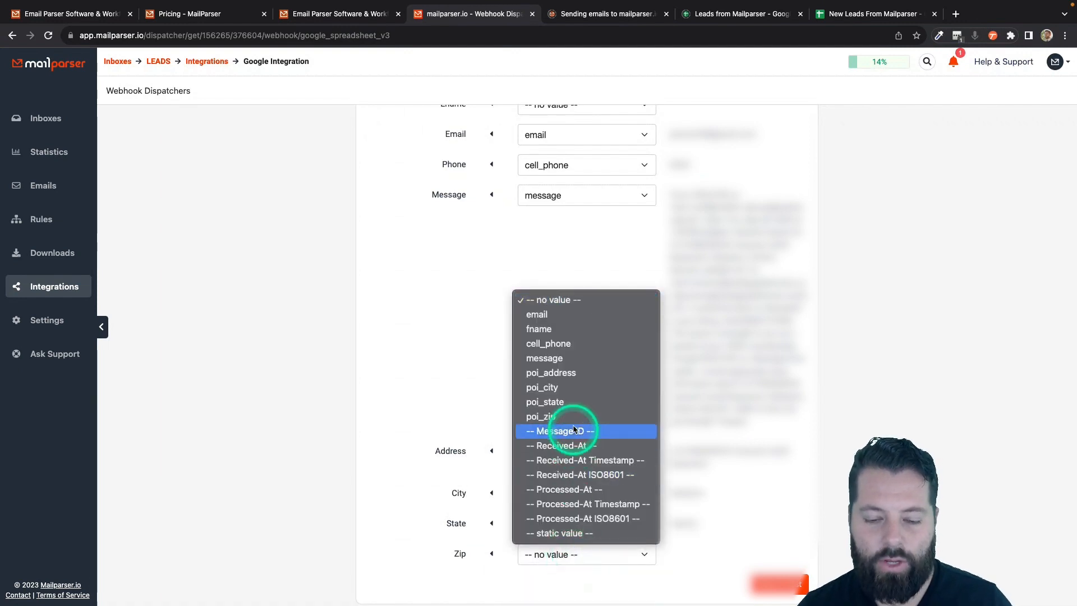
{"action": "left_click", "coordinate": [547, 416]}
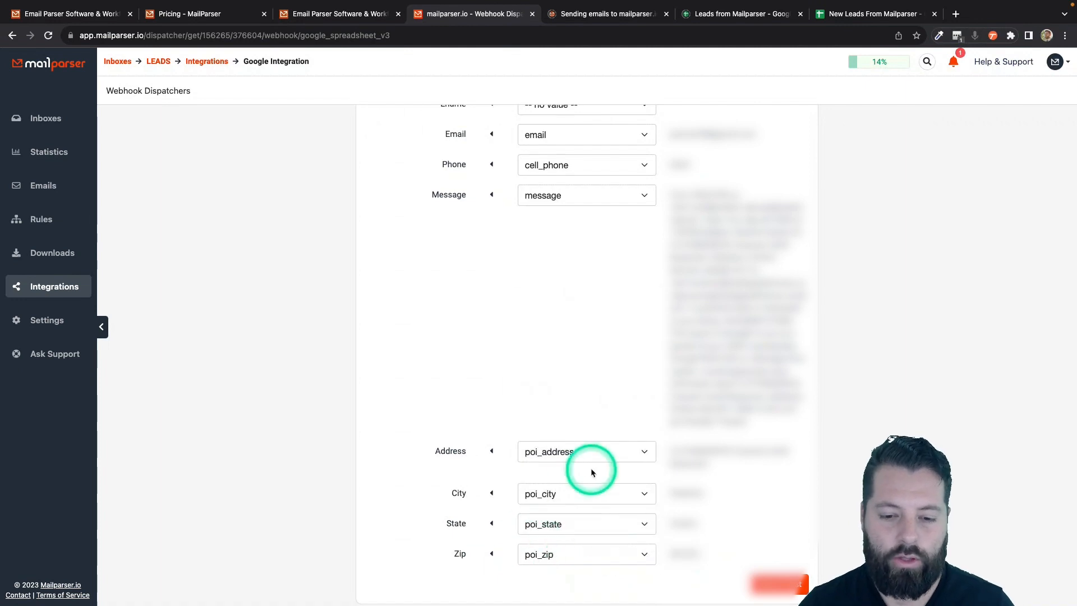
Save the Google Sheets integration and send test data to the New Leads From Mailparser spreadsheet
{"action": "scroll", "coordinate": [571, 314], "scroll_direction": "up", "scroll_amount": 3}
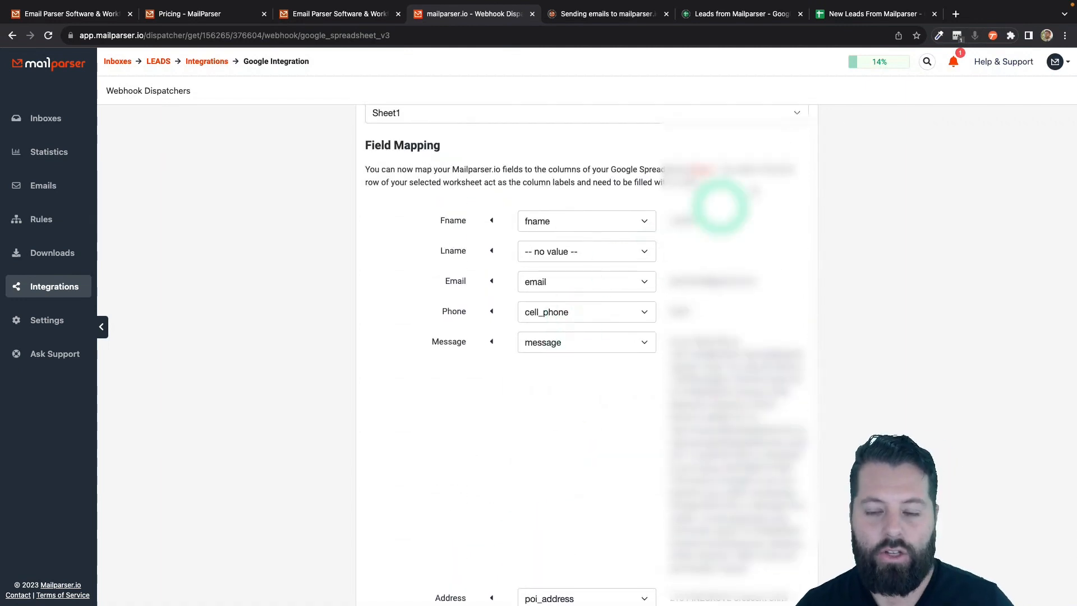
{"action": "left_click", "coordinate": [867, 16]}
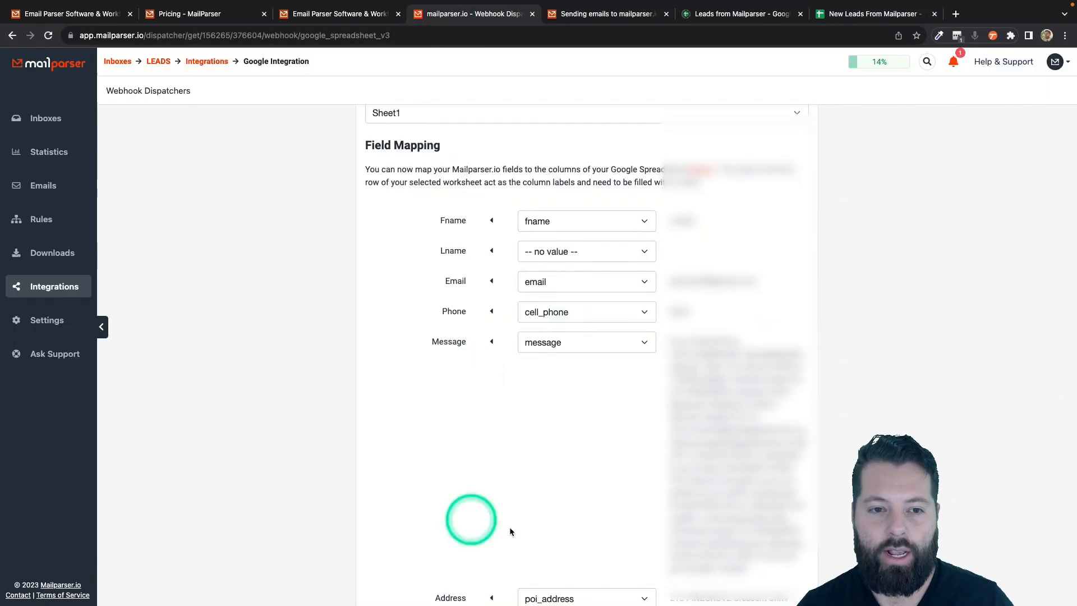
{"action": "scroll", "coordinate": [549, 566], "scroll_direction": "down", "scroll_amount": 3}
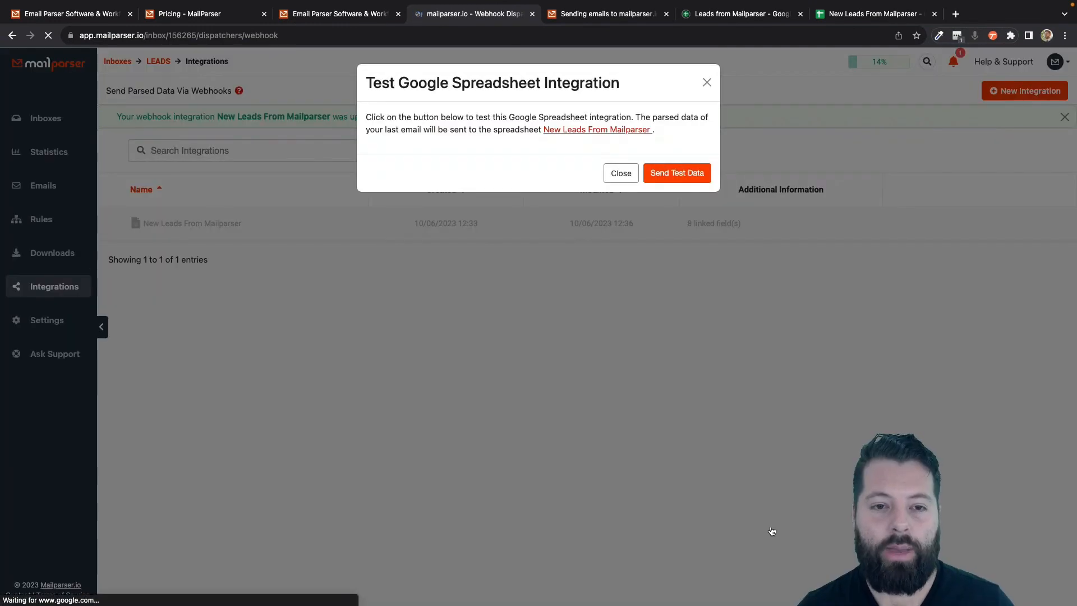
{"action": "left_click", "coordinate": [677, 174]}
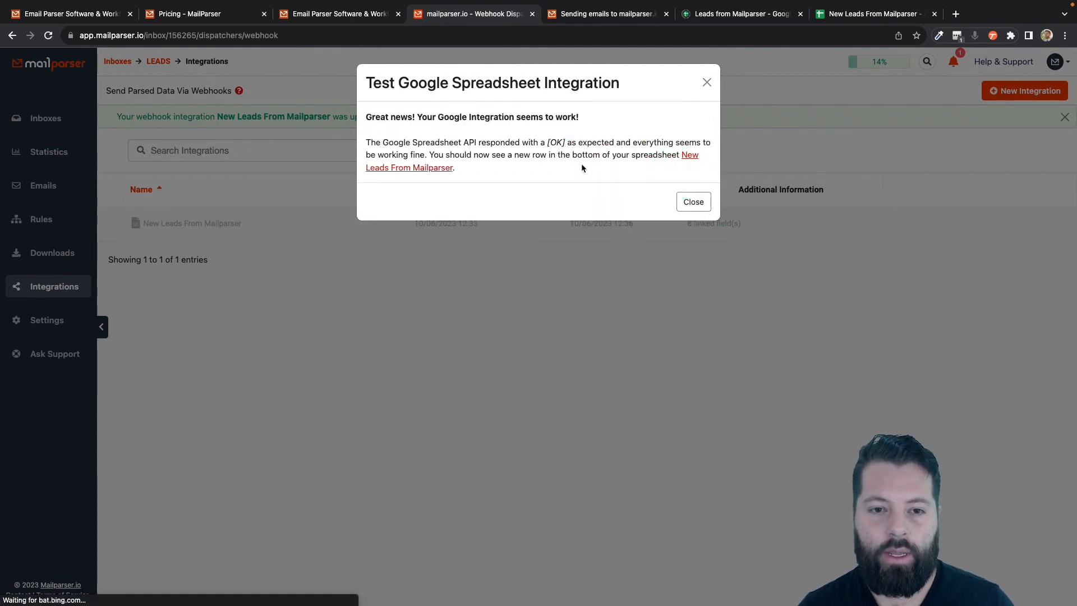
{"action": "left_click", "coordinate": [695, 202]}
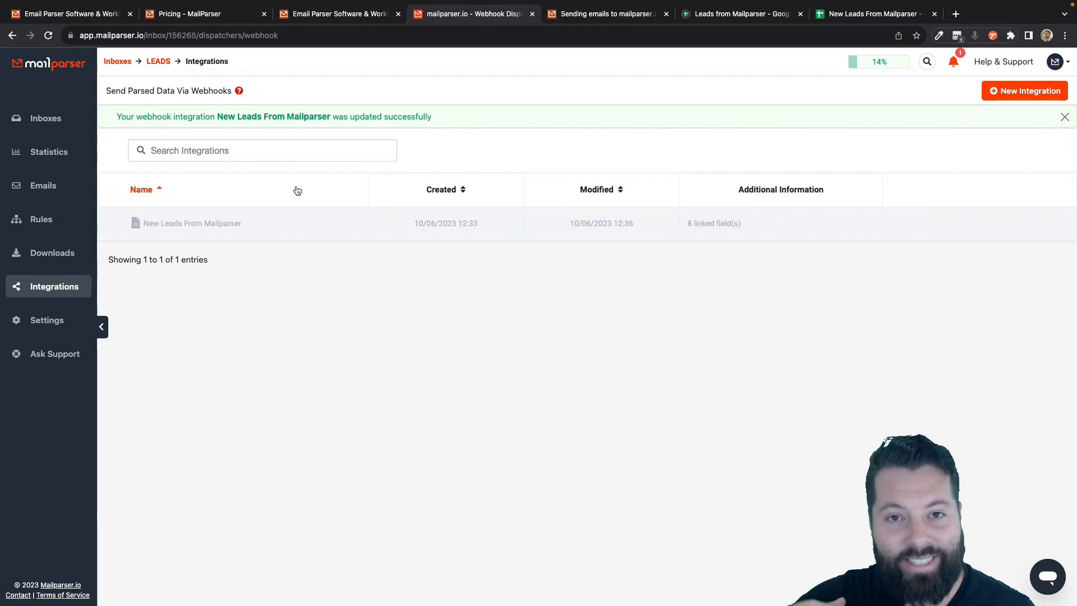
{"action": "left_click", "coordinate": [532, 116]}
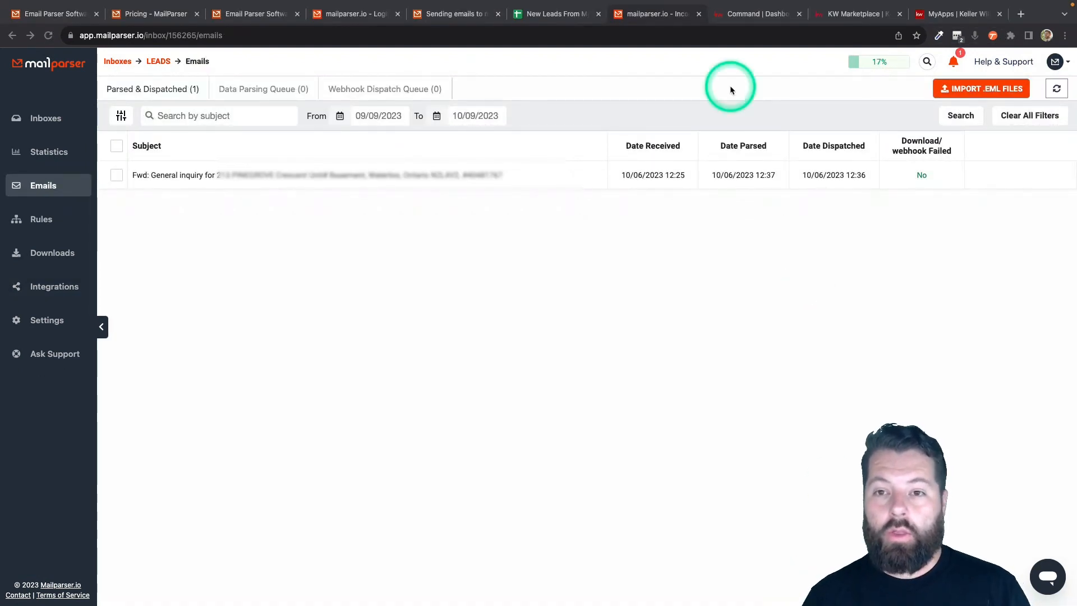
Switch to KW Marketplace, search for "google sheets" and preview the Google Sheets and KW Command product
{"action": "left_click", "coordinate": [761, 17]}
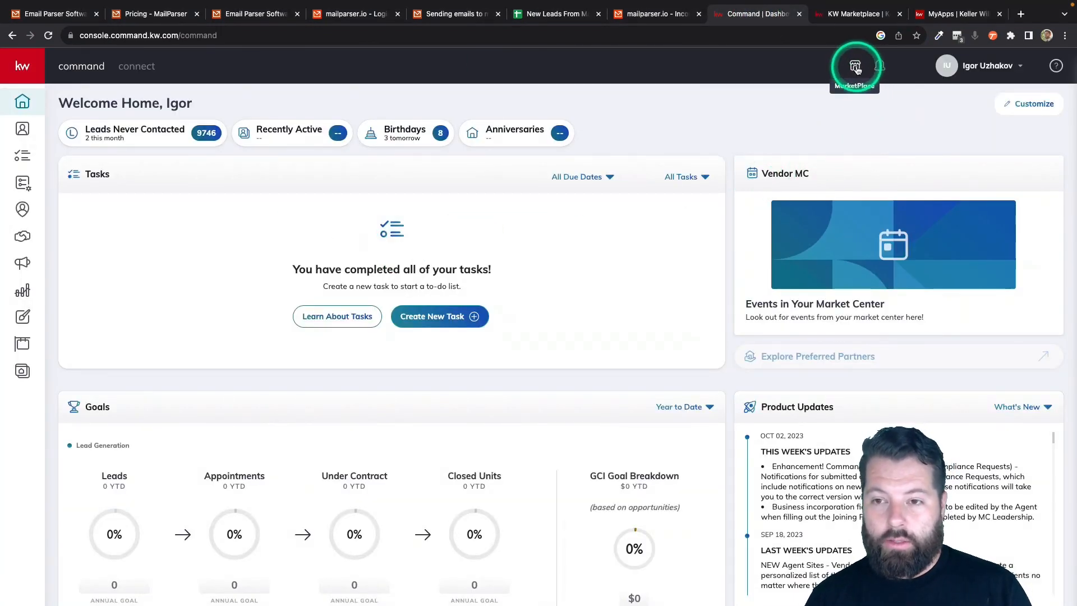
{"action": "left_click", "coordinate": [848, 18]}
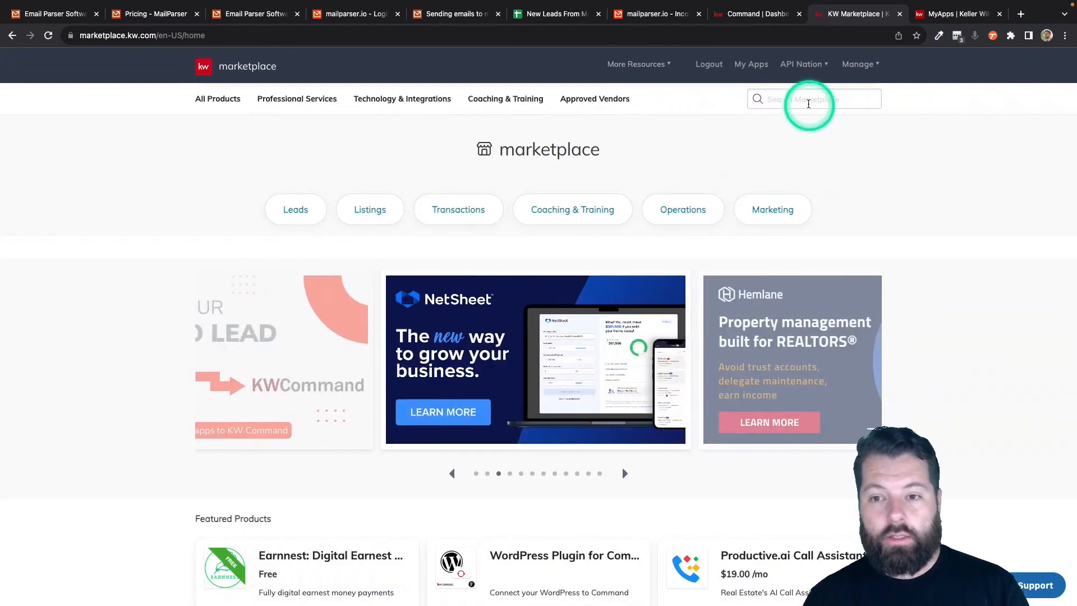
{"action": "left_click", "coordinate": [808, 102]}
{"action": "type", "text": "goo"}
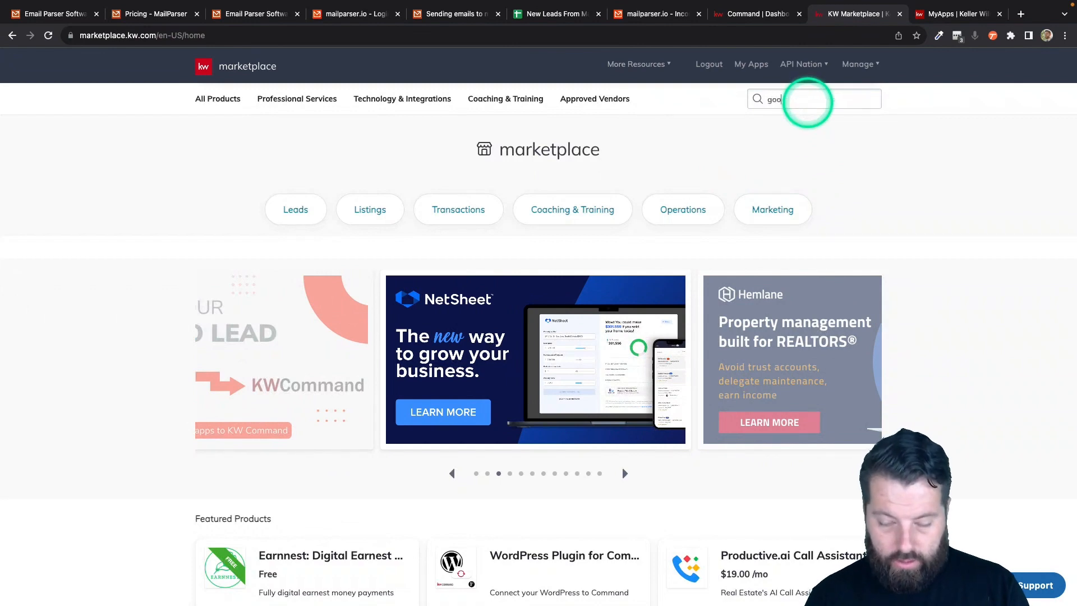
{"action": "type", "text": "gle"}
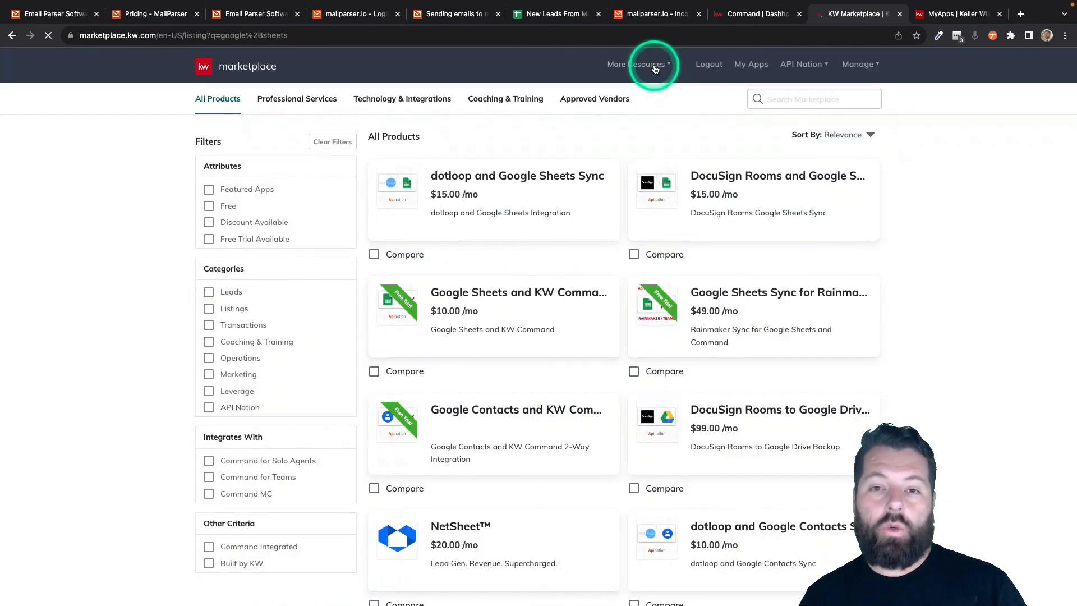
{"action": "scroll", "coordinate": [611, 230], "scroll_direction": "down", "scroll_amount": 2}
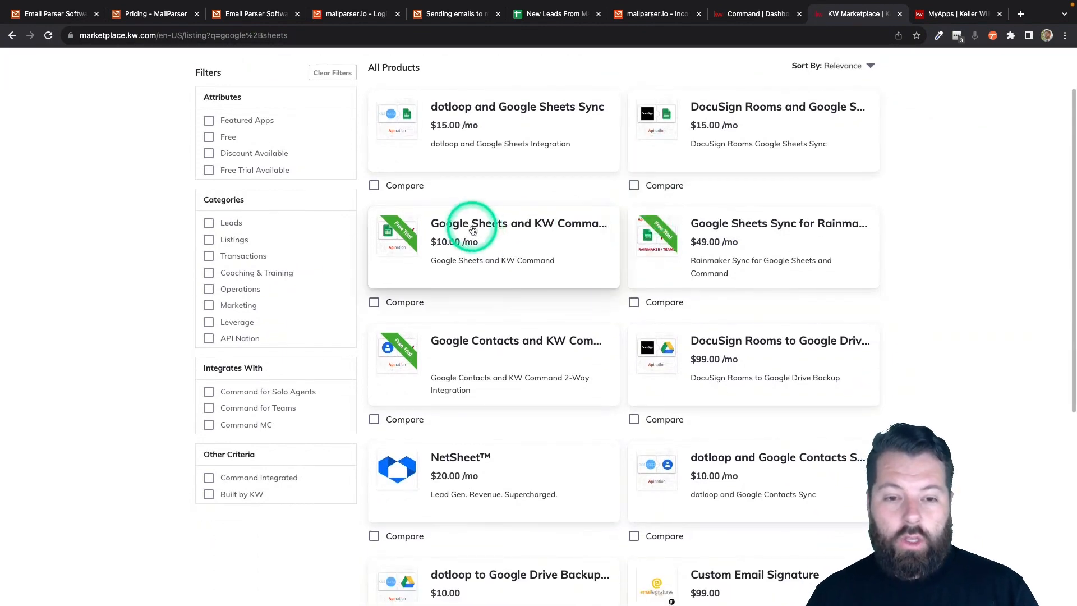
{"action": "mouse_move", "coordinate": [473, 230]}
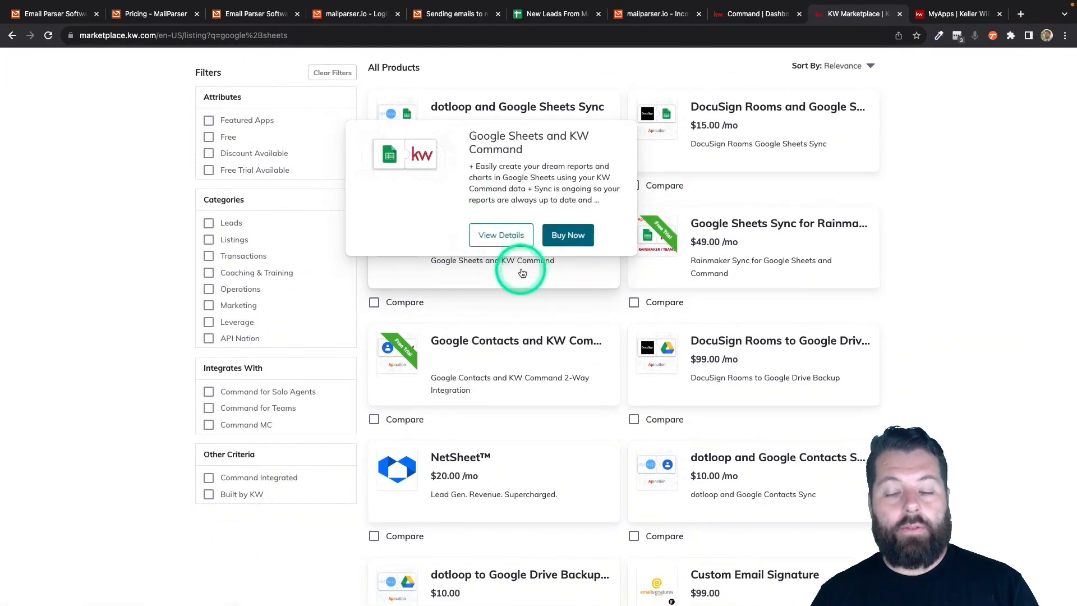
Preview the Google Sheets Sync for Rainmaker / Teams and the Google Sheets and KW Command products in the marketplace
{"action": "mouse_move", "coordinate": [778, 254]}
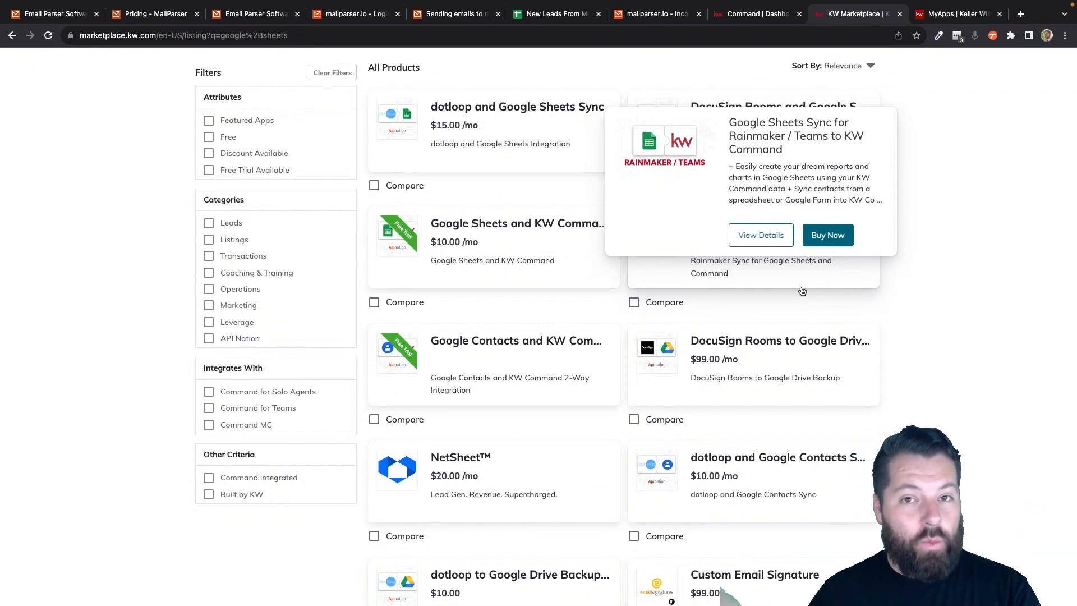
{"action": "left_click", "coordinate": [765, 140]}
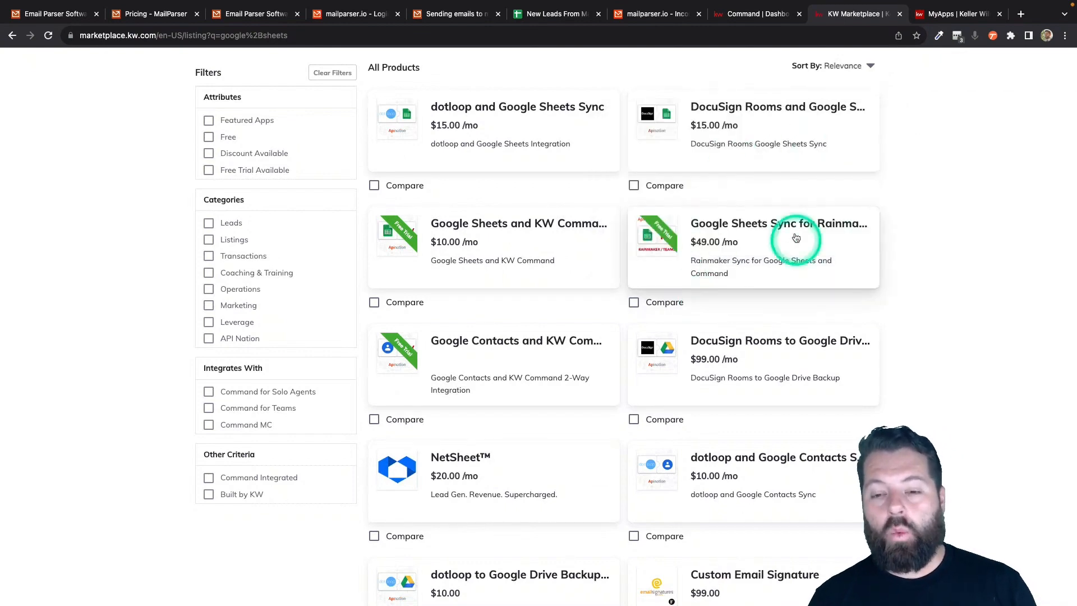
{"action": "mouse_move", "coordinate": [542, 257]}
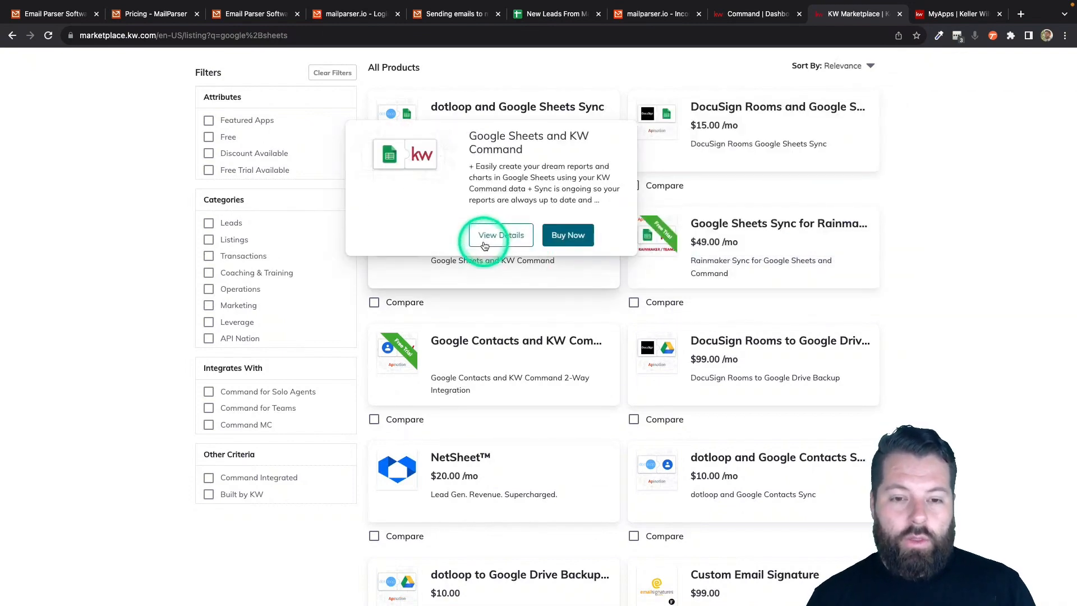
{"action": "left_click", "coordinate": [565, 235]}
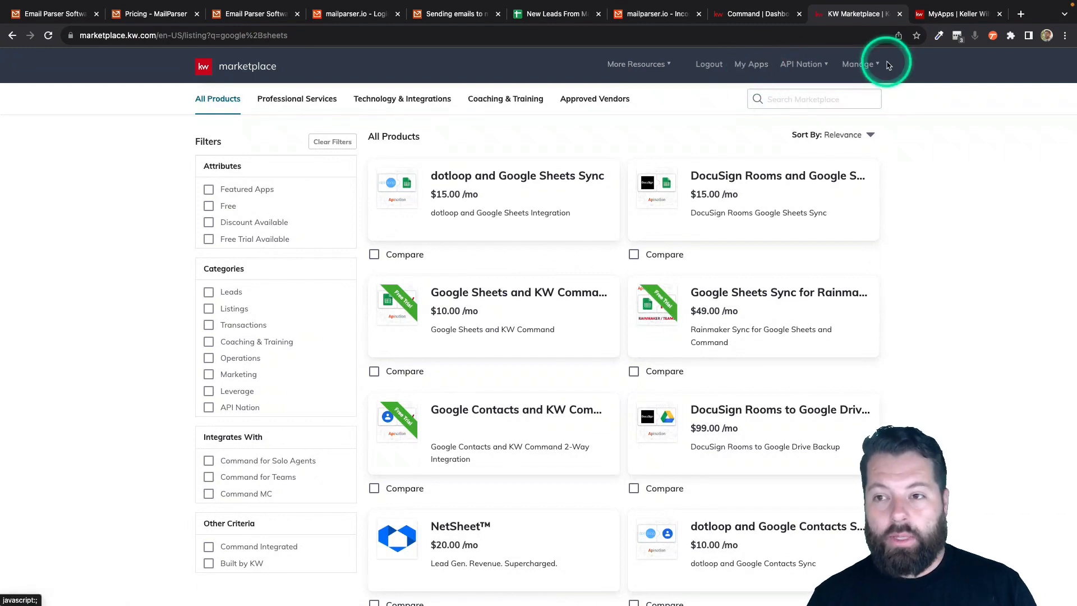
Open the Google Sheets and KW Command app from My Apps and activate the Google Sheets Spreadsheet to KW Command contacts sync
{"action": "left_click", "coordinate": [962, 18]}
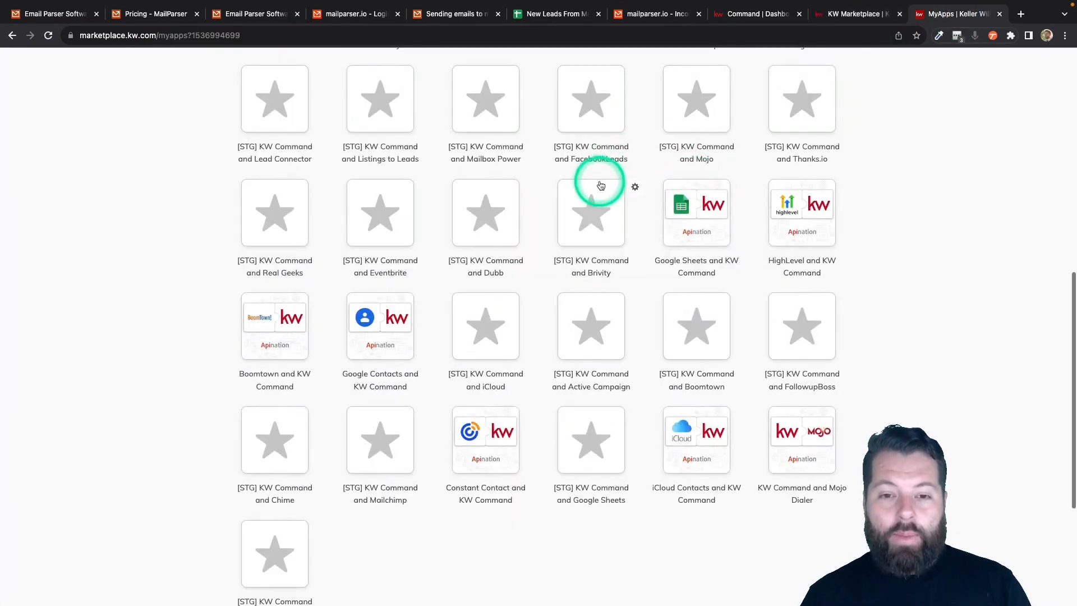
{"action": "scroll", "coordinate": [605, 179], "scroll_direction": "up", "scroll_amount": 1}
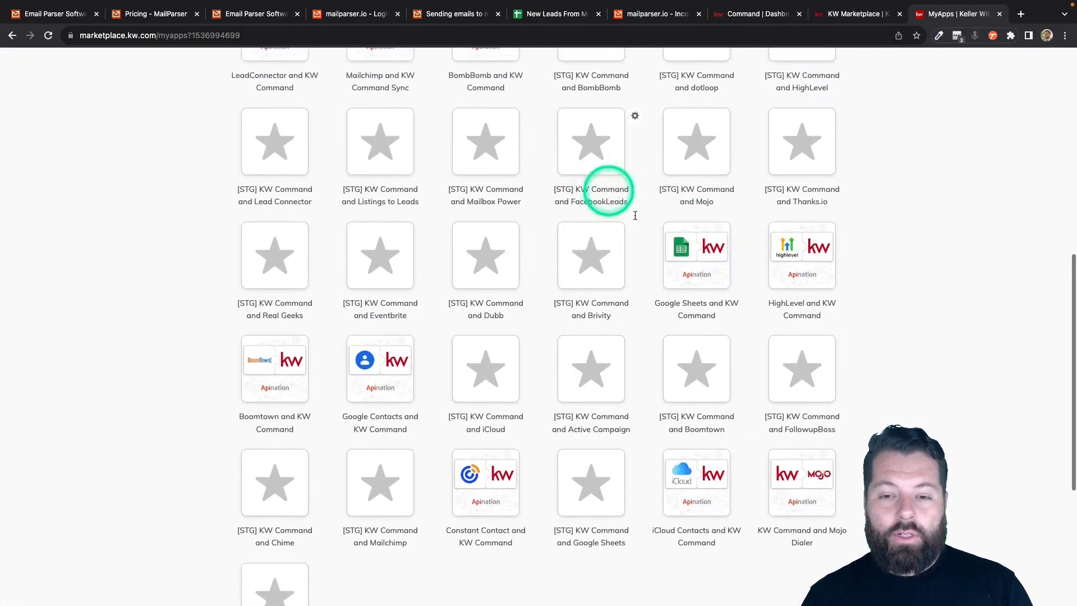
{"action": "left_click", "coordinate": [693, 248]}
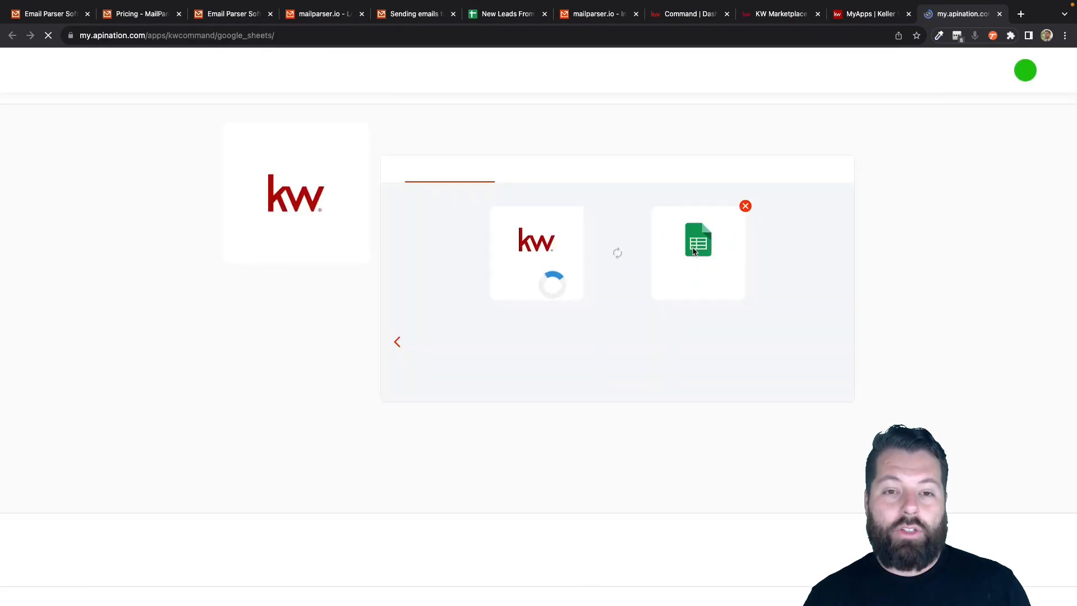
{"action": "scroll", "coordinate": [587, 362], "scroll_direction": "down", "scroll_amount": 3}
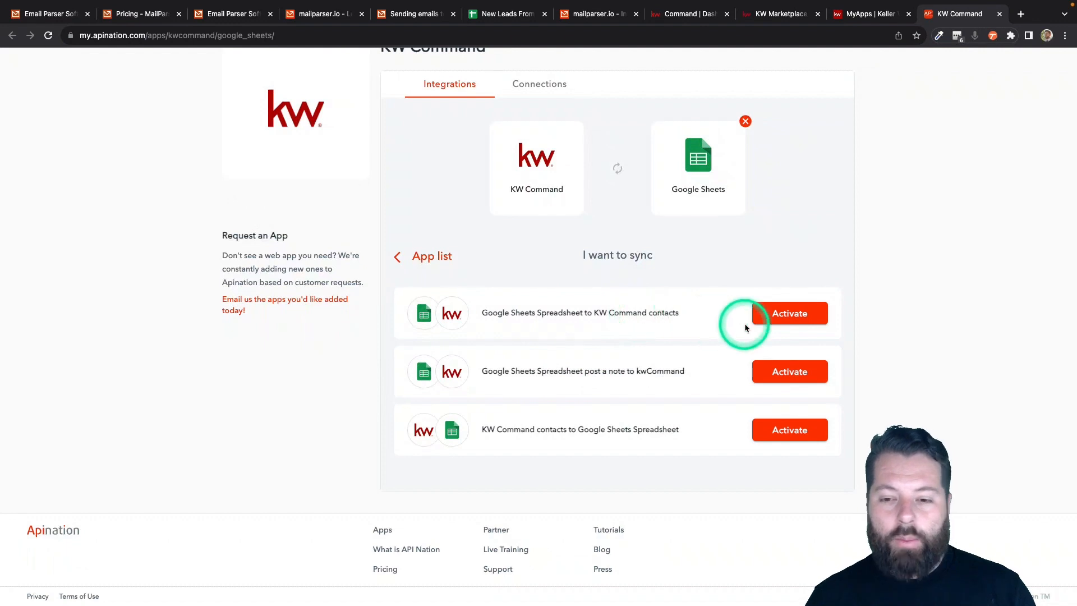
{"action": "left_click", "coordinate": [776, 314]}
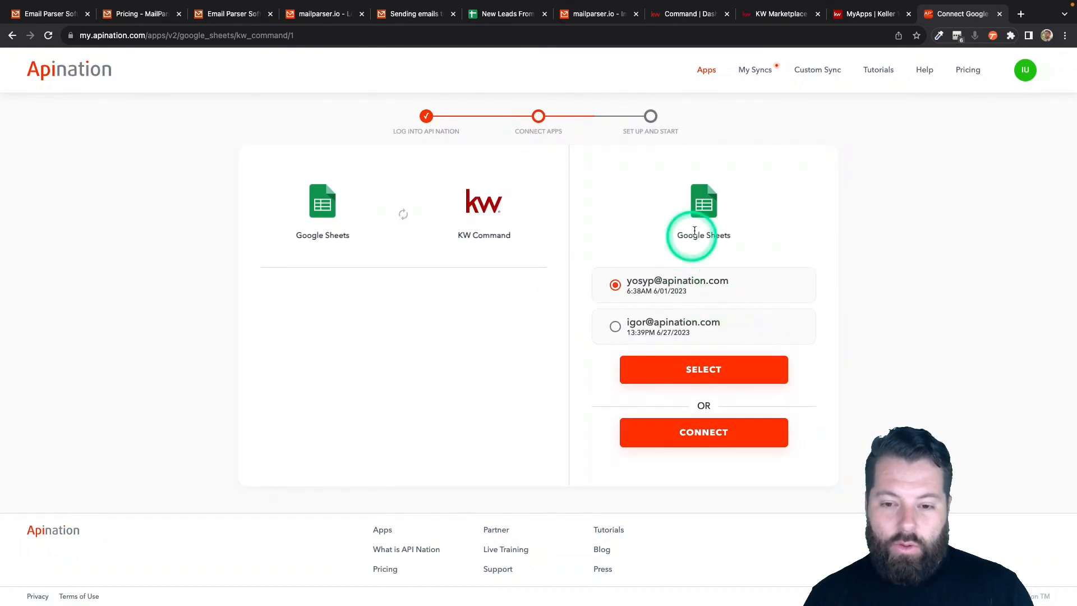
Connect a new Google Sheets account, allow Apination access to its spreadsheets, and select the personal KW Command account
{"action": "left_click", "coordinate": [702, 440]}
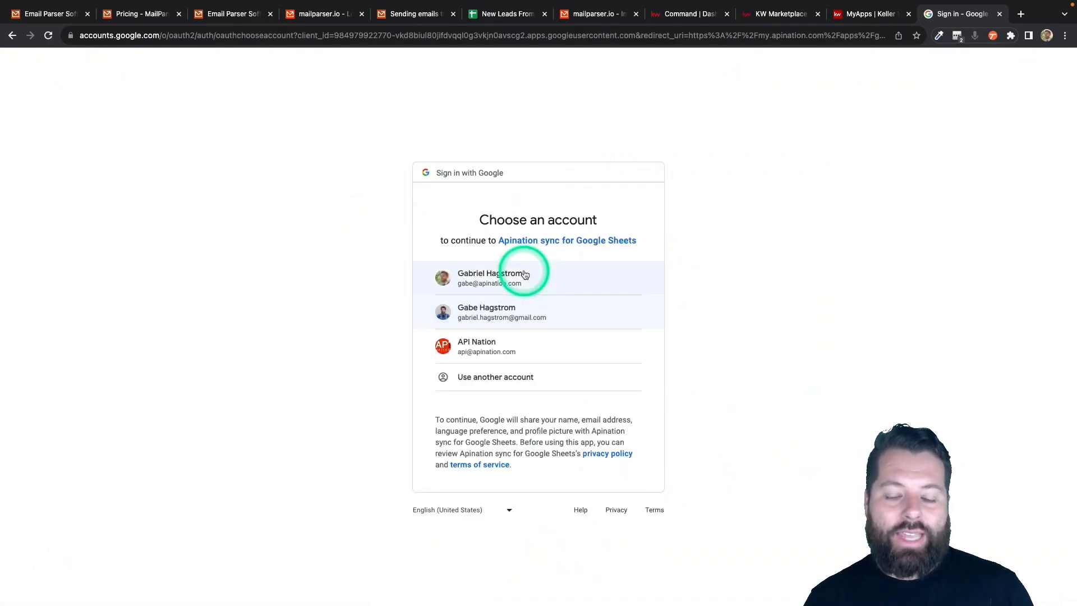
{"action": "left_click", "coordinate": [503, 281]}
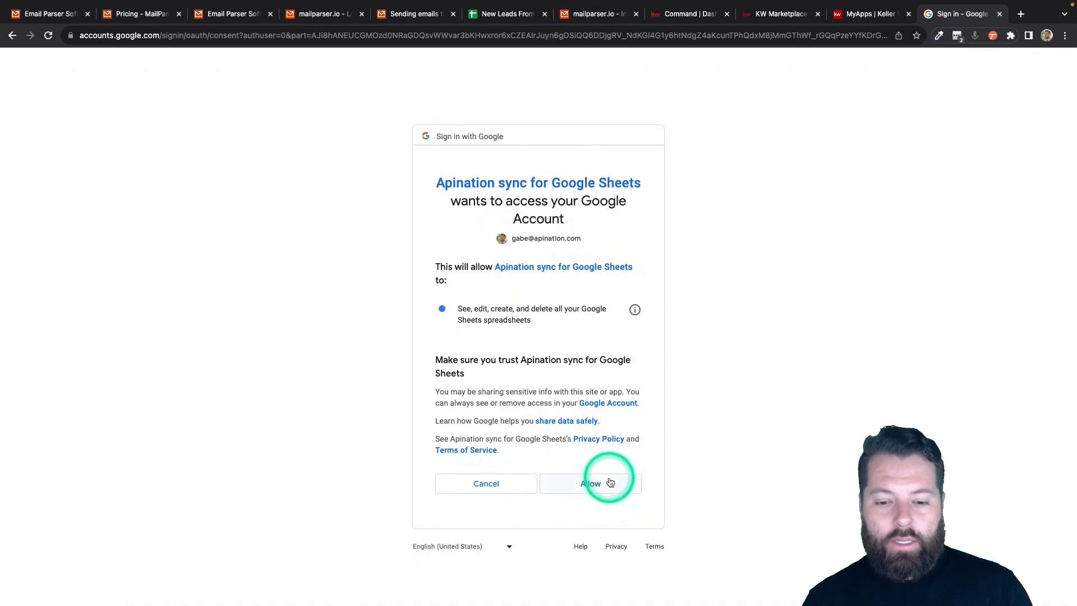
{"action": "left_click", "coordinate": [608, 483]}
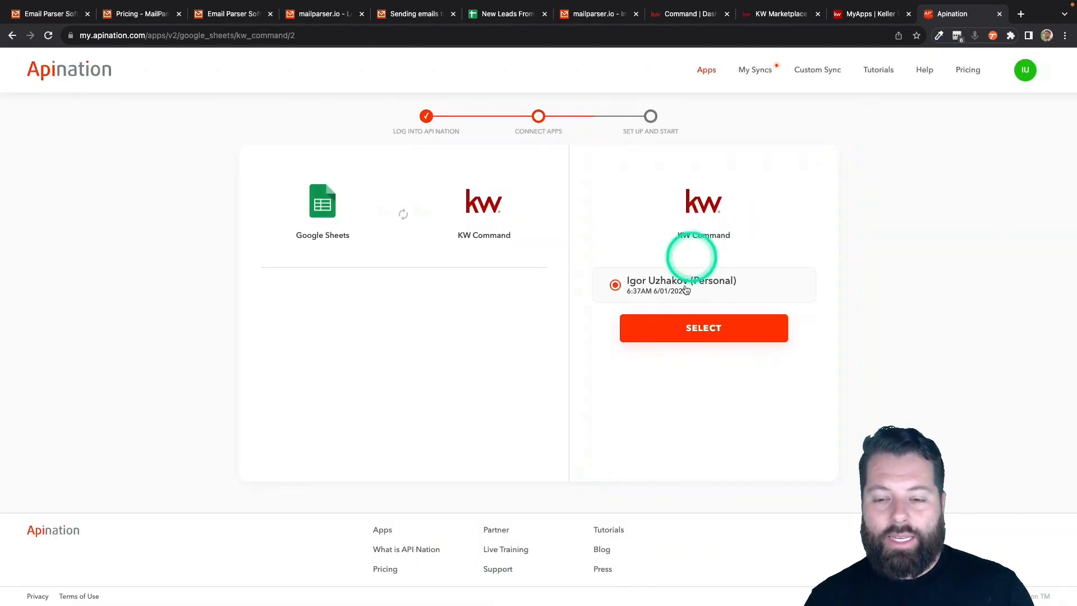
{"action": "left_click", "coordinate": [690, 327]}
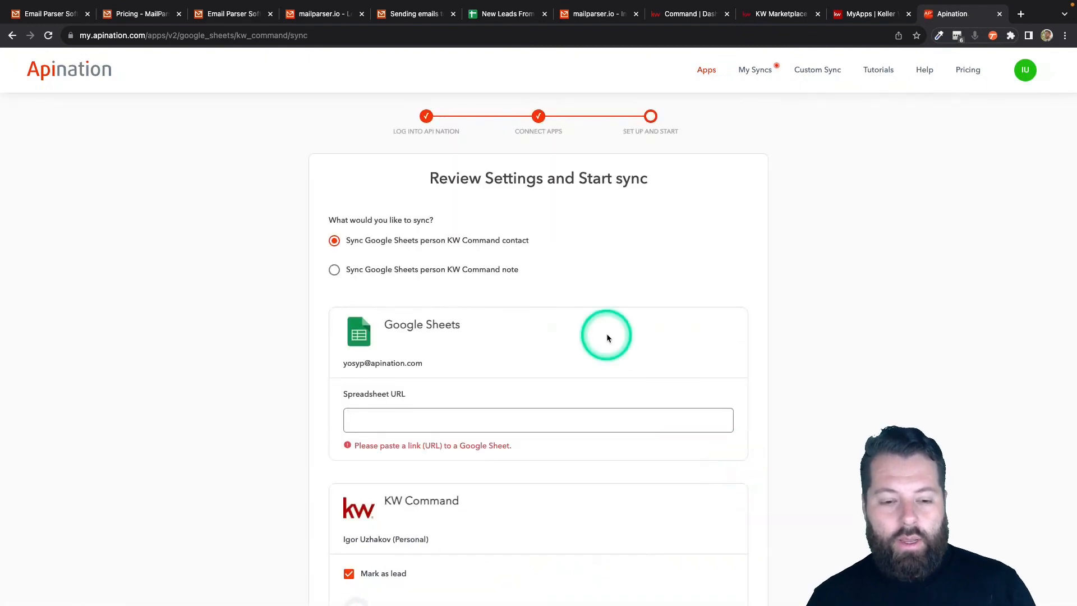
Copy the URL of the New Leads From Mailparser spreadsheet into the sync's Spreadsheet URL setting
{"action": "scroll", "coordinate": [607, 336], "scroll_direction": "down", "scroll_amount": 2}
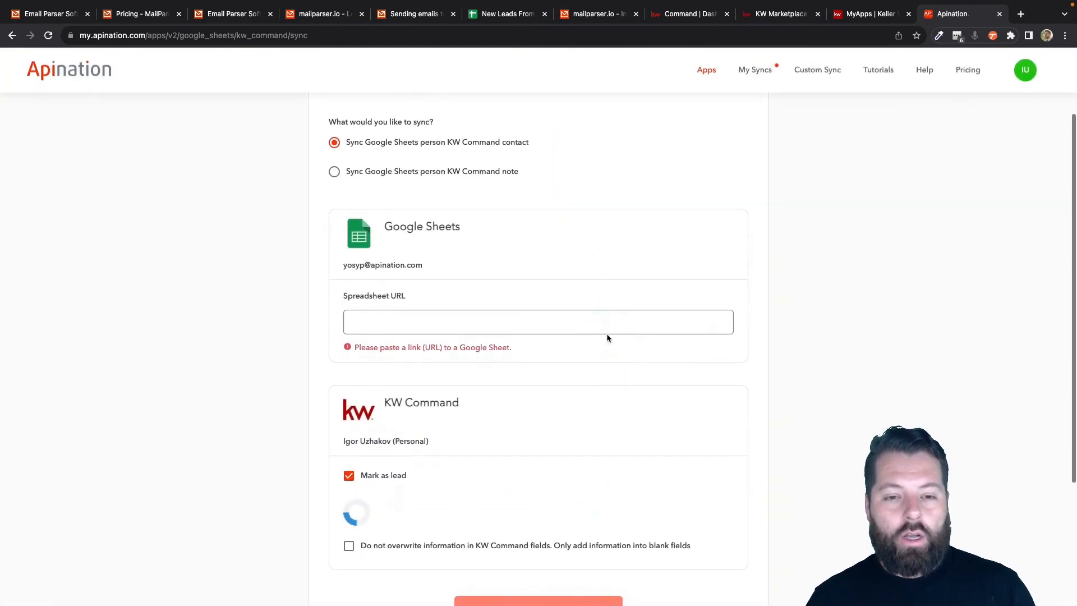
{"action": "scroll", "coordinate": [607, 333], "scroll_direction": "up", "scroll_amount": 1}
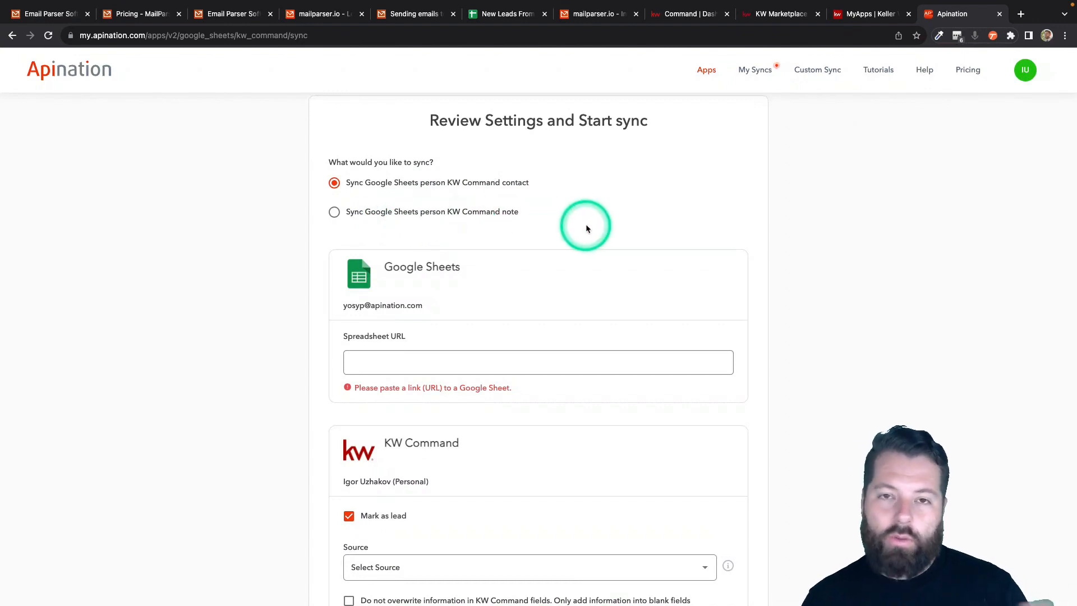
{"action": "scroll", "coordinate": [529, 232], "scroll_direction": "down", "scroll_amount": 1}
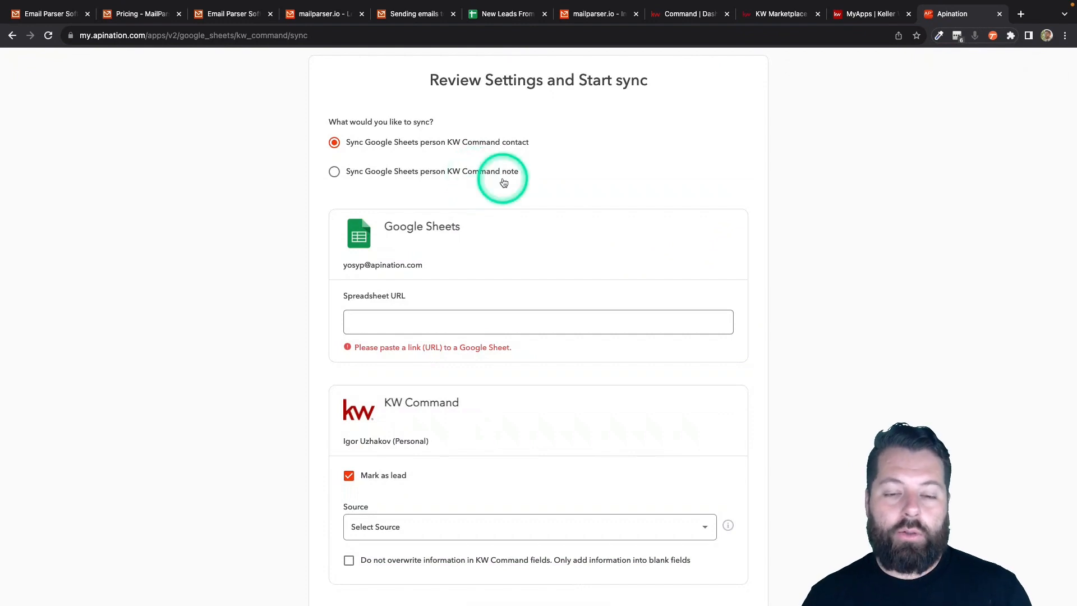
{"action": "scroll", "coordinate": [533, 241], "scroll_direction": "down", "scroll_amount": 2}
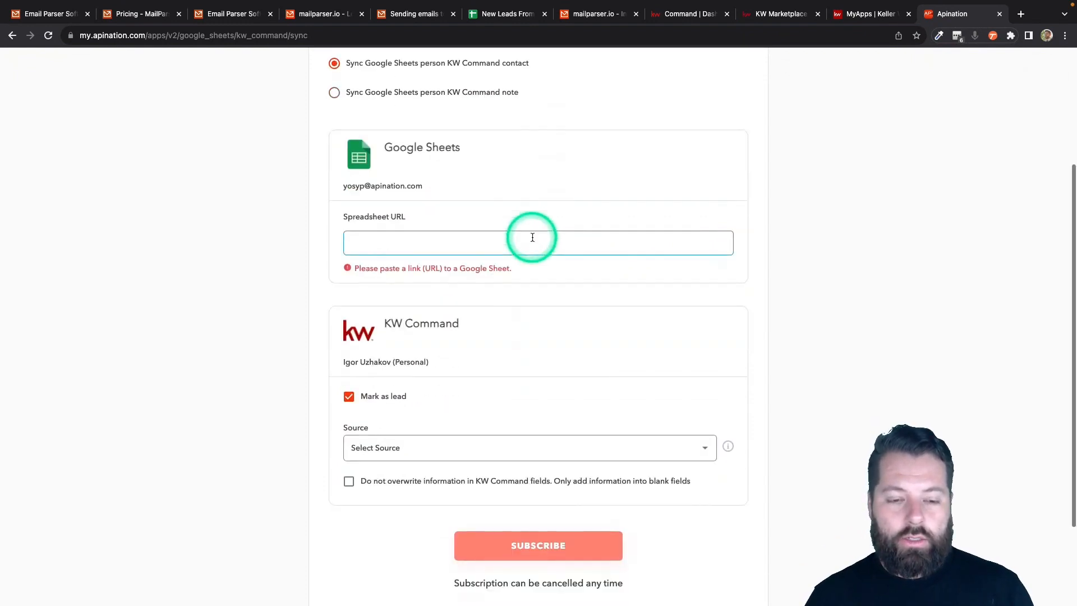
{"action": "left_click_drag", "start_coordinate": [344, 218], "coordinate": [418, 212]}
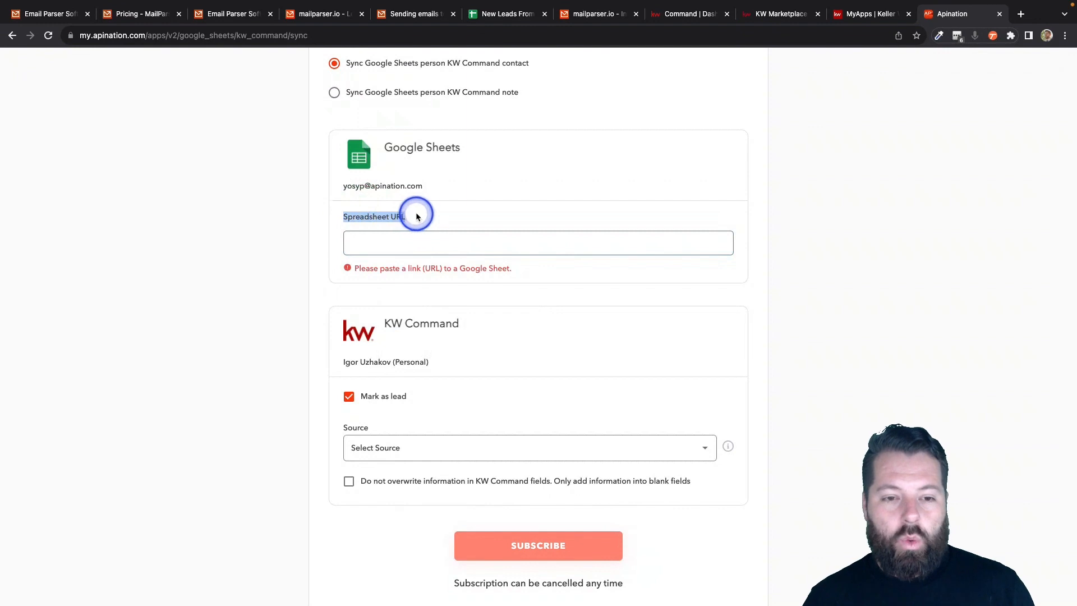
{"action": "left_click", "coordinate": [516, 17]}
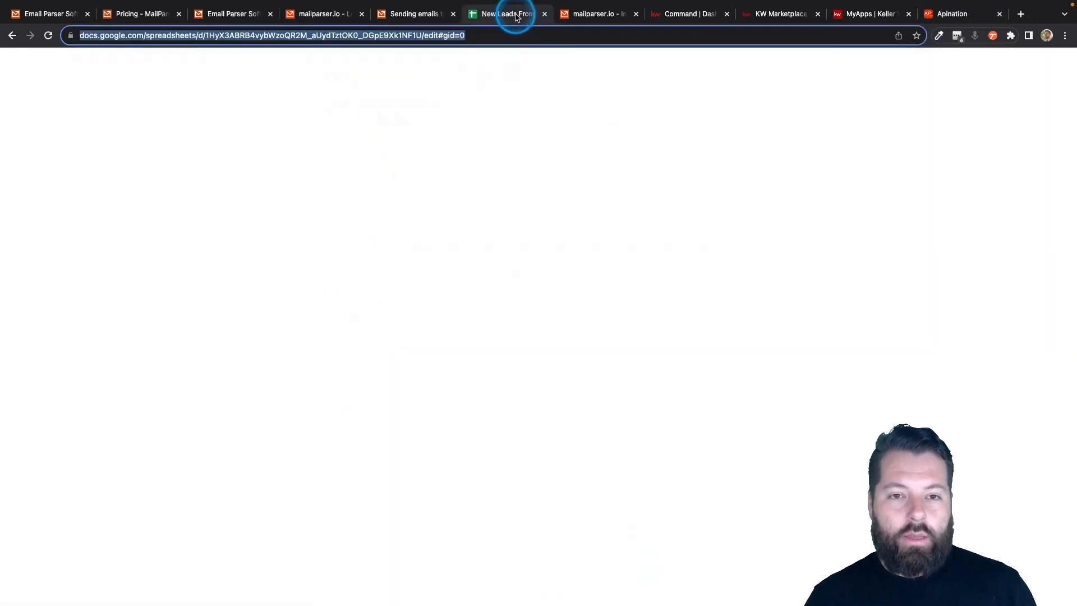
{"action": "triple_click", "coordinate": [352, 36]}
{"action": "triple_click", "coordinate": [351, 37]}
{"action": "key", "text": "ctrl+c"}
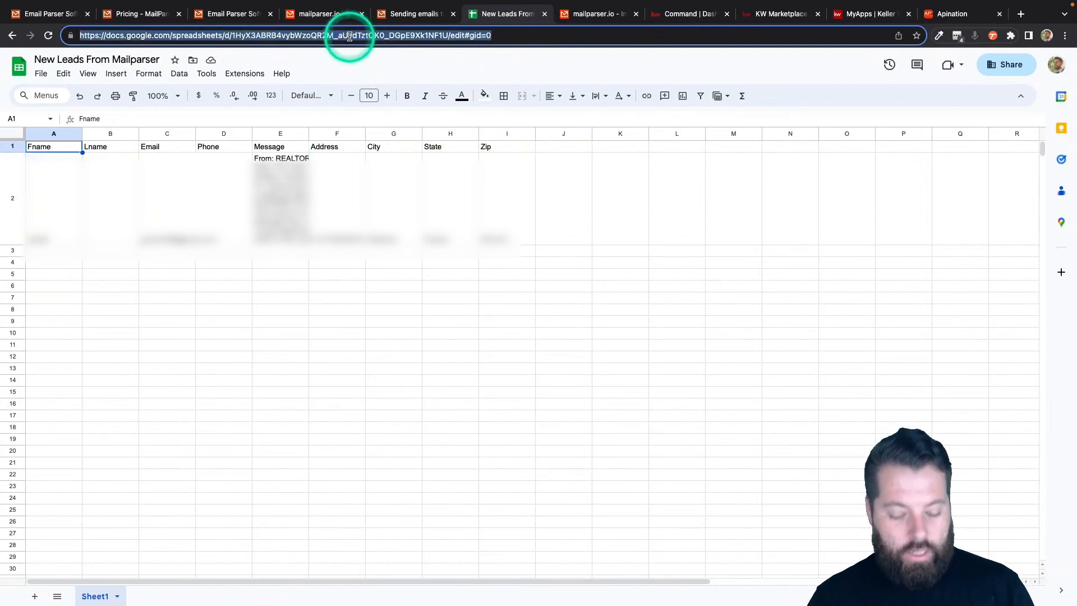
{"action": "left_click", "coordinate": [948, 16]}
{"action": "left_click", "coordinate": [464, 243]}
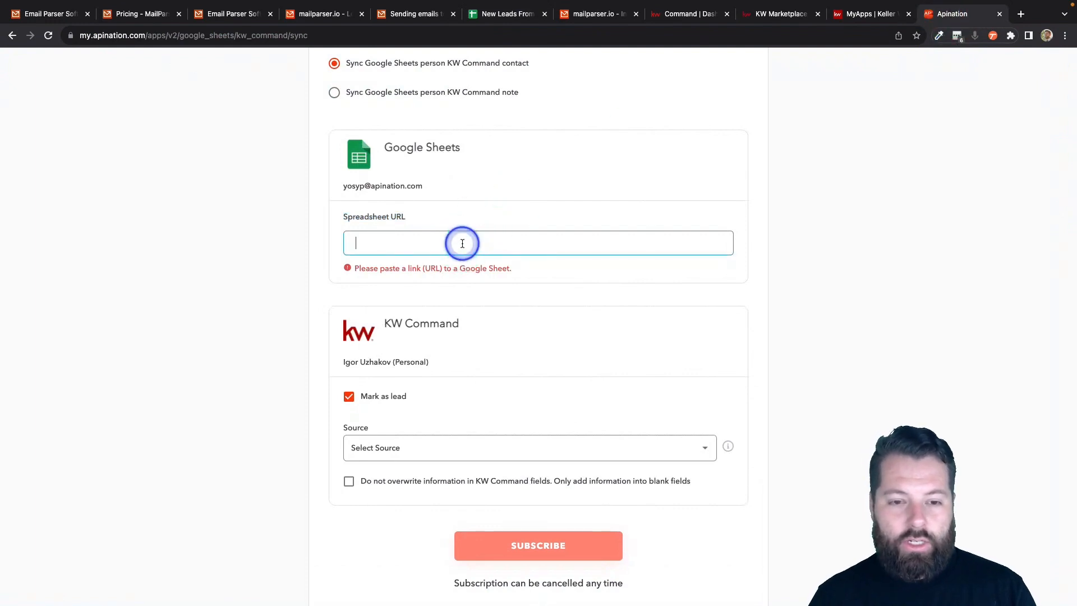
{"action": "key", "text": "ctrl+v"}
{"action": "left_click", "coordinate": [524, 312]}
Subscribe to the sync with Email as the source and without overwriting KW Command fields, only adding information into blank ones
{"action": "scroll", "coordinate": [547, 336], "scroll_direction": "down", "scroll_amount": 2}
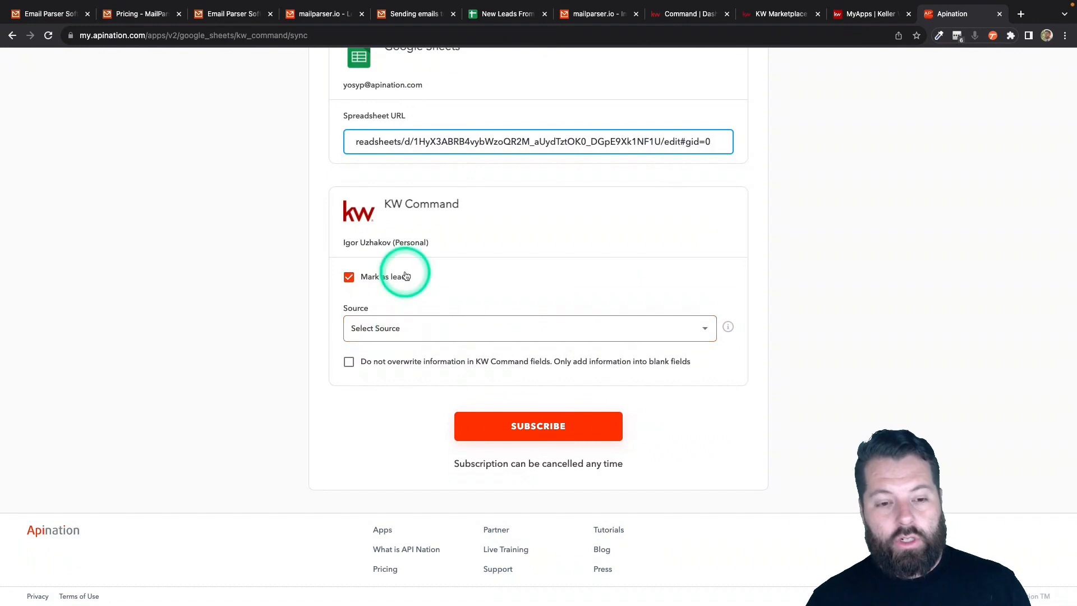
{"action": "left_click", "coordinate": [461, 330]}
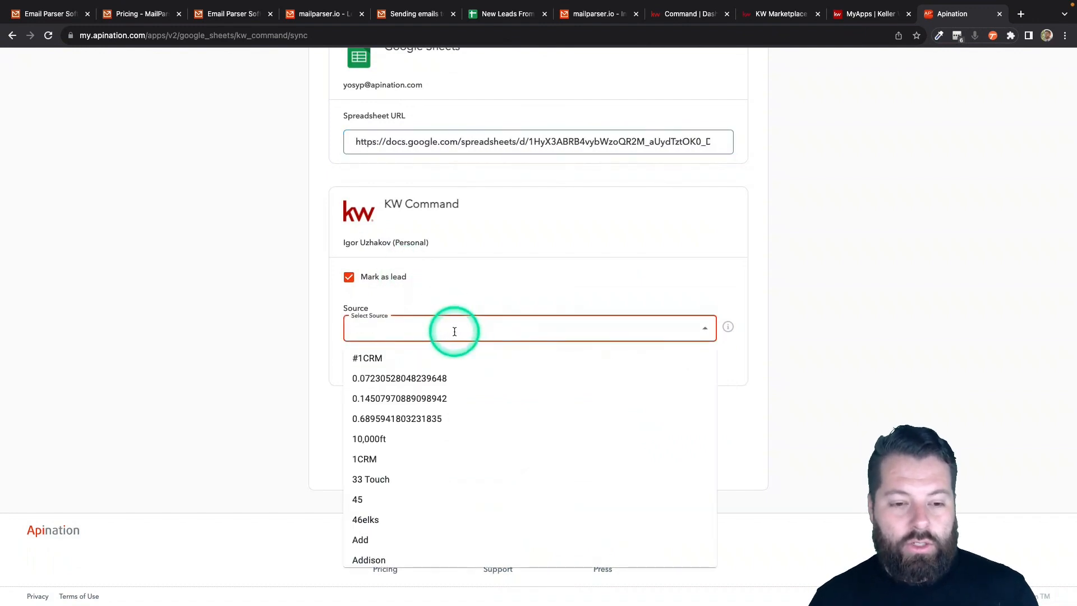
{"action": "type", "text": "re"}
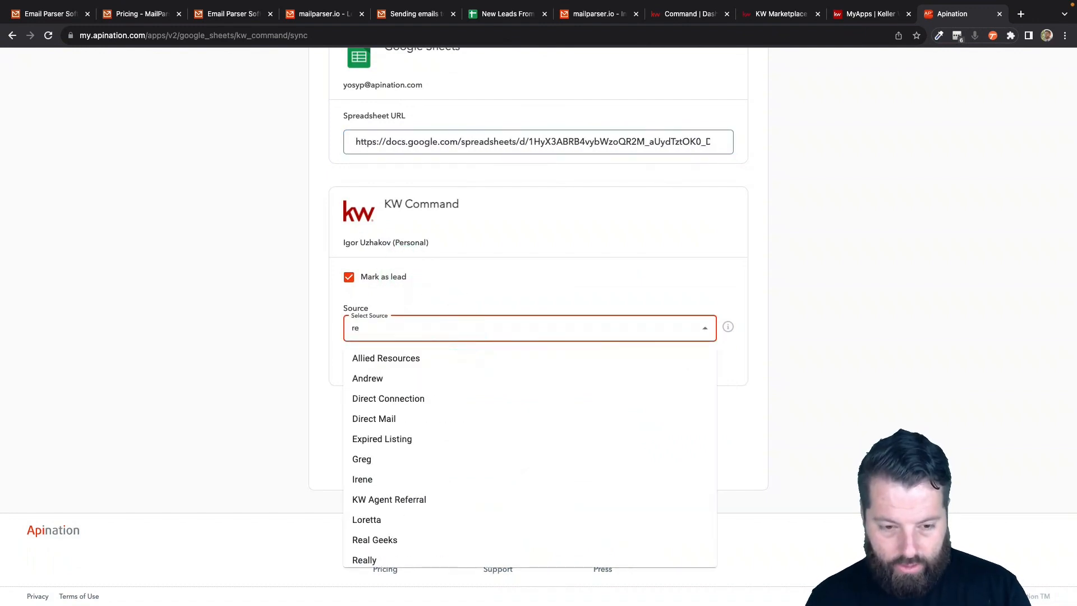
{"action": "key", "text": "BackSpace"}
{"action": "key", "text": "BackSpace"}
{"action": "type", "text": "lea"}
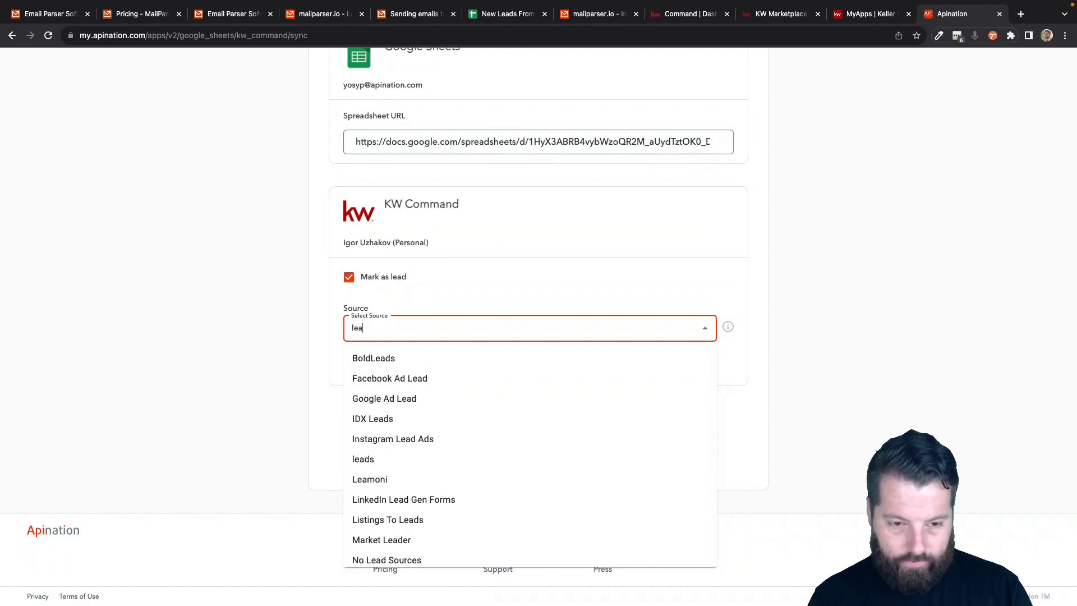
{"action": "key", "text": "BackSpace"}
{"action": "key", "text": "BackSpace"}
{"action": "key", "text": "BackSpace"}
{"action": "type", "text": "emai"}
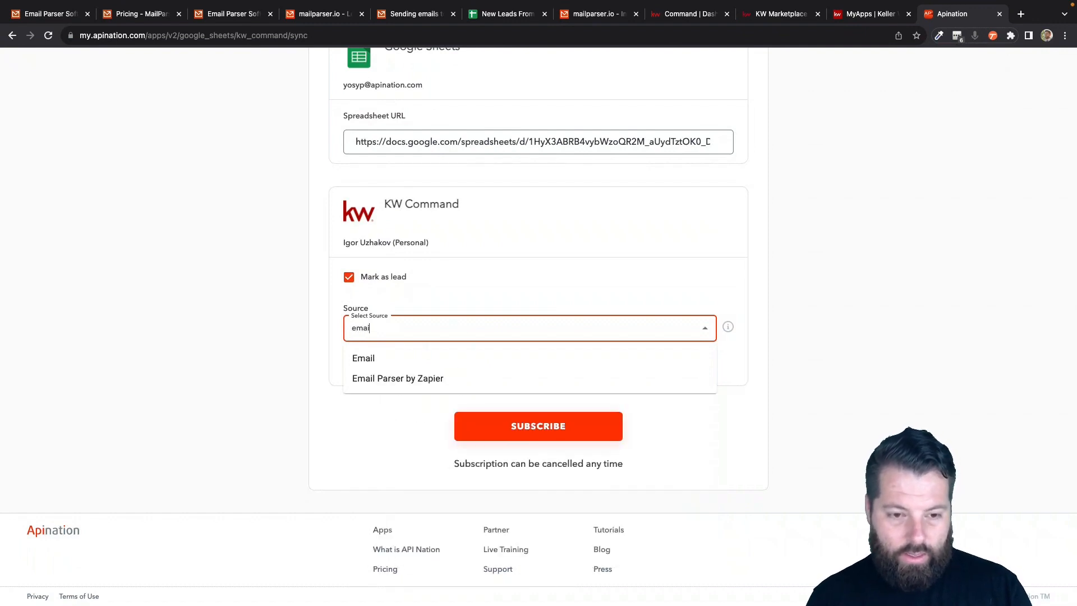
{"action": "left_click", "coordinate": [445, 360]}
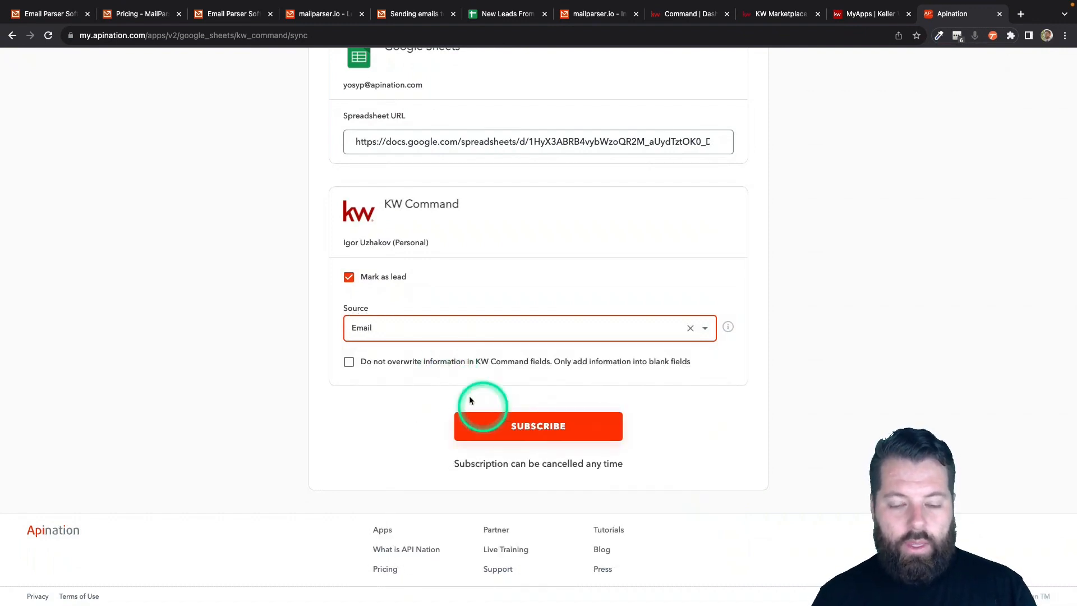
{"action": "left_click", "coordinate": [417, 364]}
{"action": "left_click", "coordinate": [532, 428]}
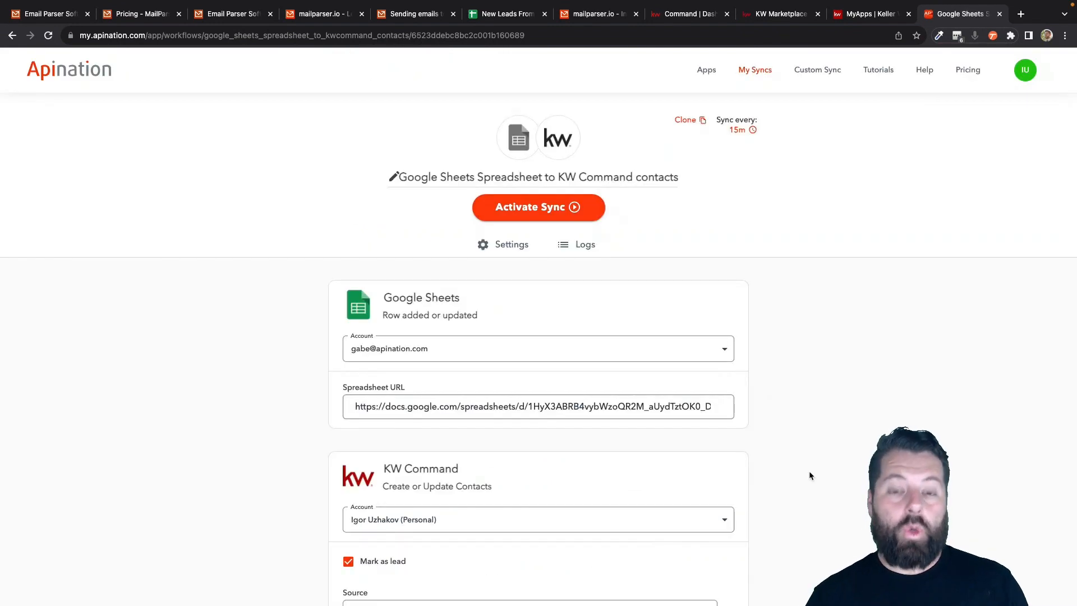
Set the sync filter so that Message contains "Seller"
{"action": "scroll", "coordinate": [810, 476], "scroll_direction": "down", "scroll_amount": 5}
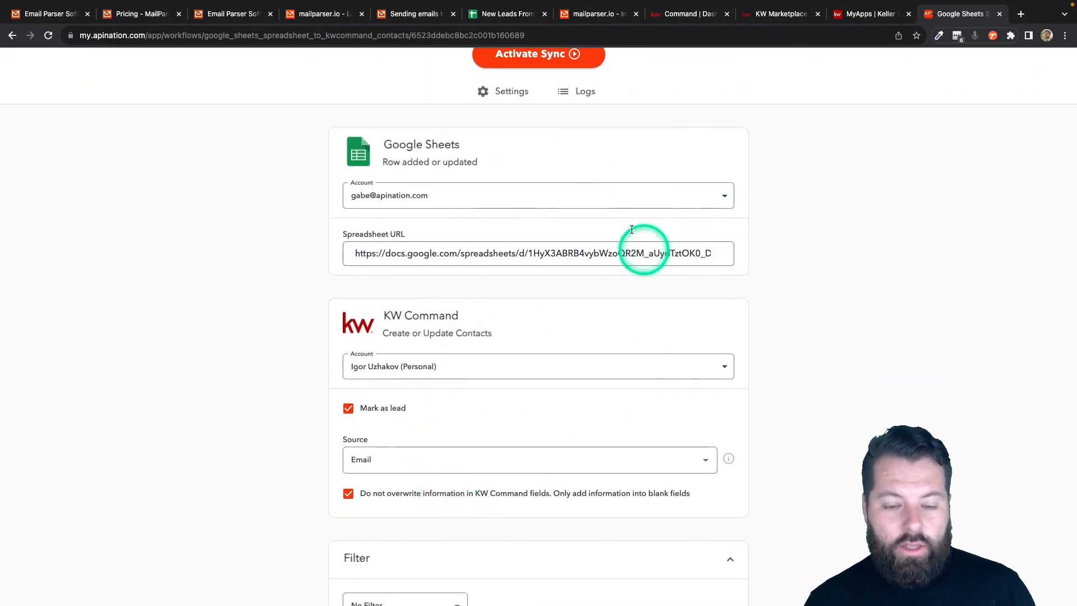
{"action": "left_click", "coordinate": [548, 464]}
{"action": "scroll", "coordinate": [548, 464], "scroll_direction": "down", "scroll_amount": 4}
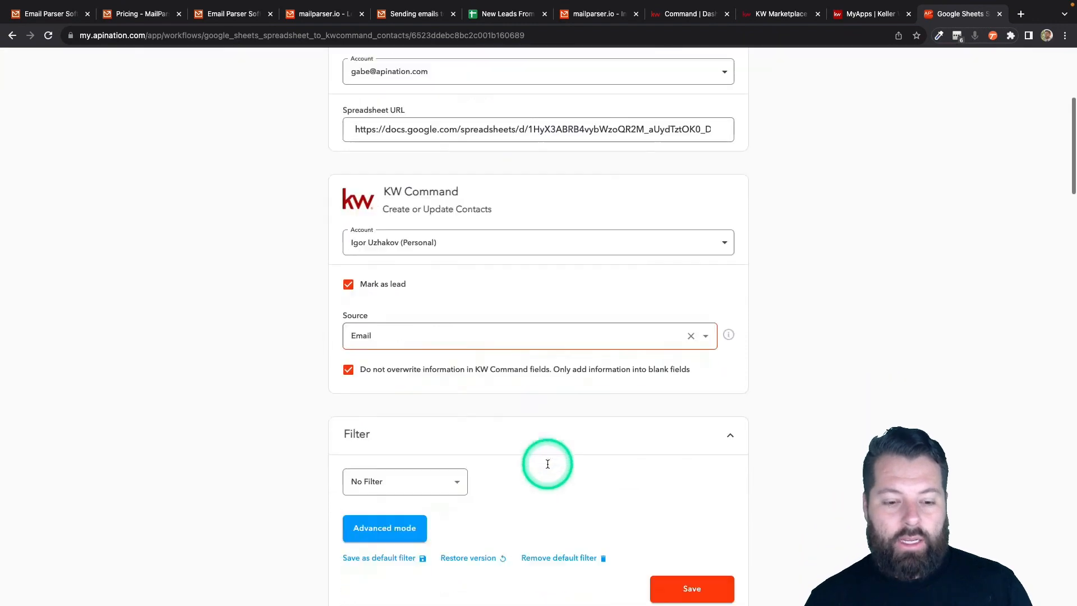
{"action": "scroll", "coordinate": [547, 463], "scroll_direction": "down", "scroll_amount": 5}
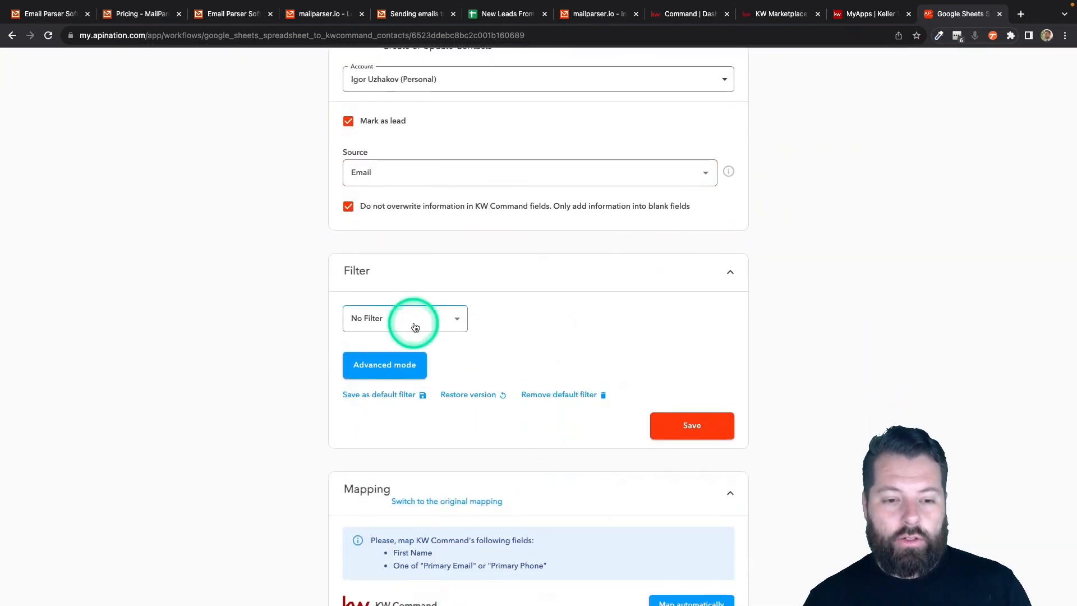
{"action": "left_click", "coordinate": [442, 324]}
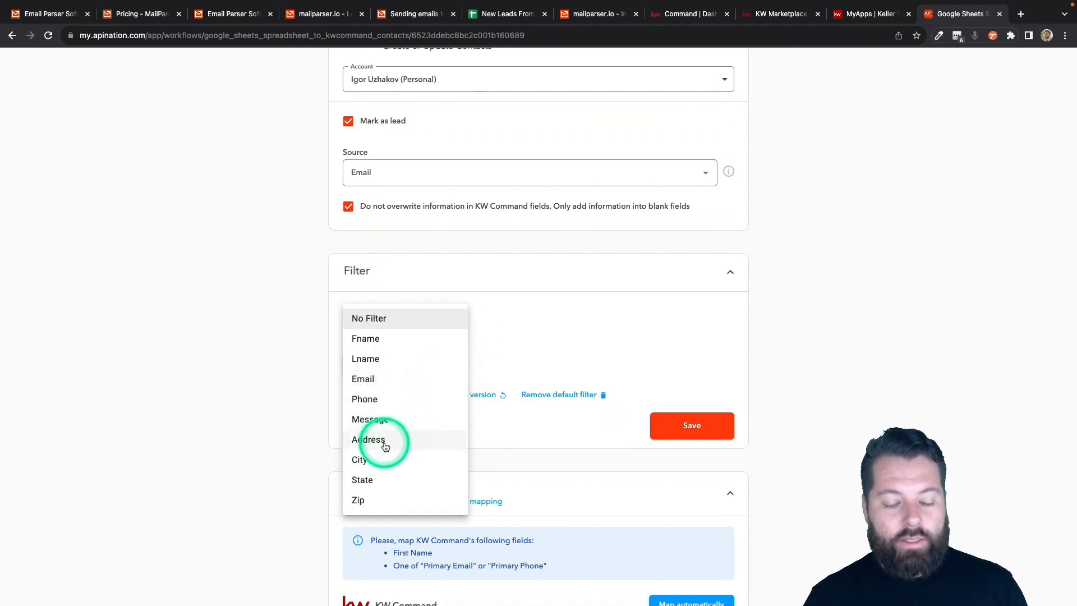
{"action": "left_click", "coordinate": [387, 422]}
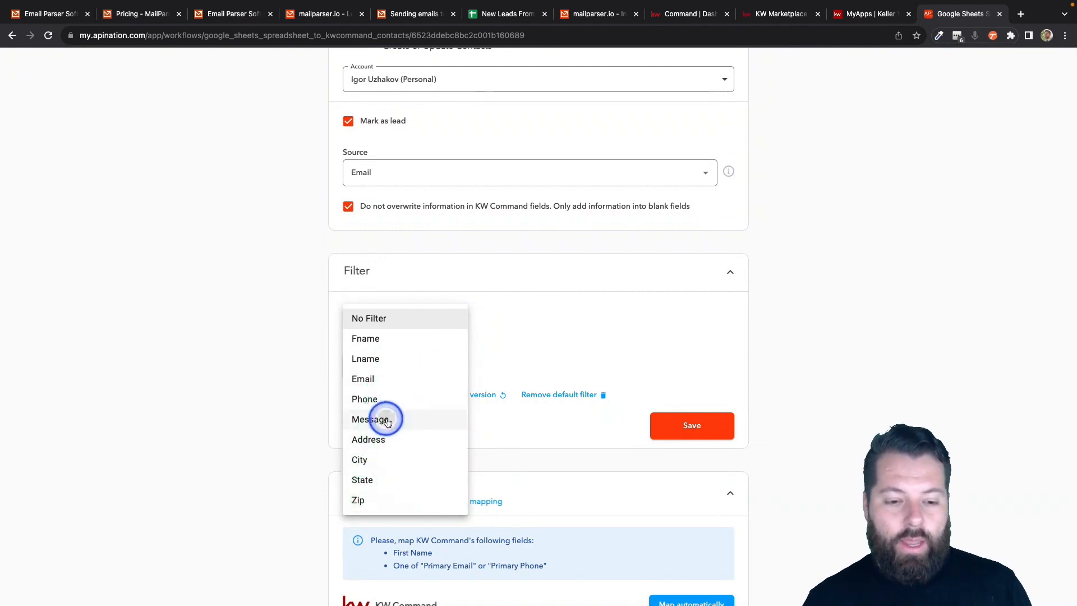
{"action": "left_click", "coordinate": [509, 318]}
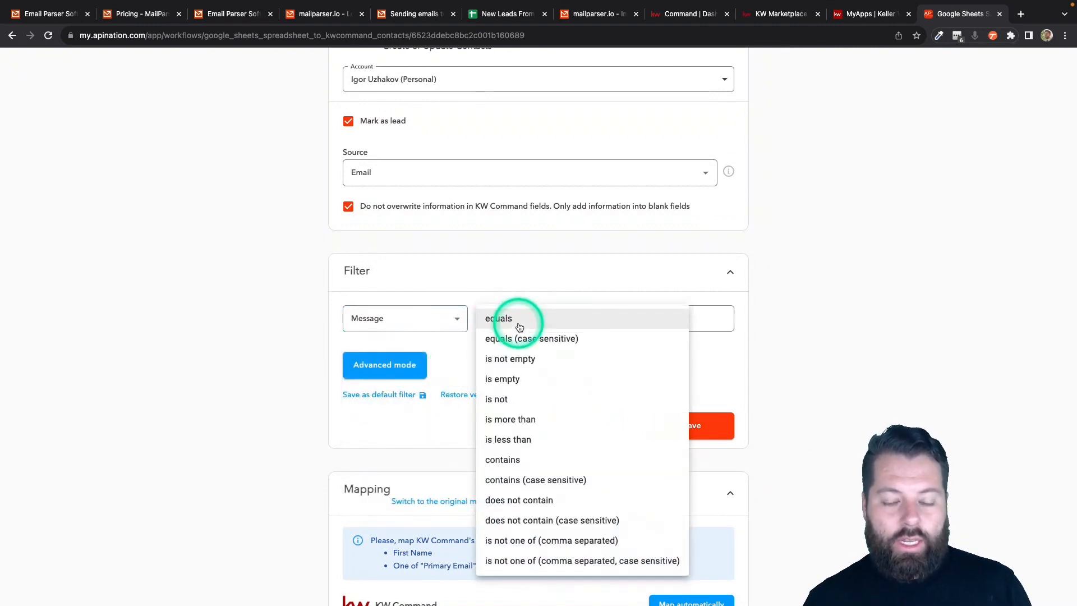
{"action": "left_click", "coordinate": [527, 469]}
{"action": "left_click", "coordinate": [667, 309]}
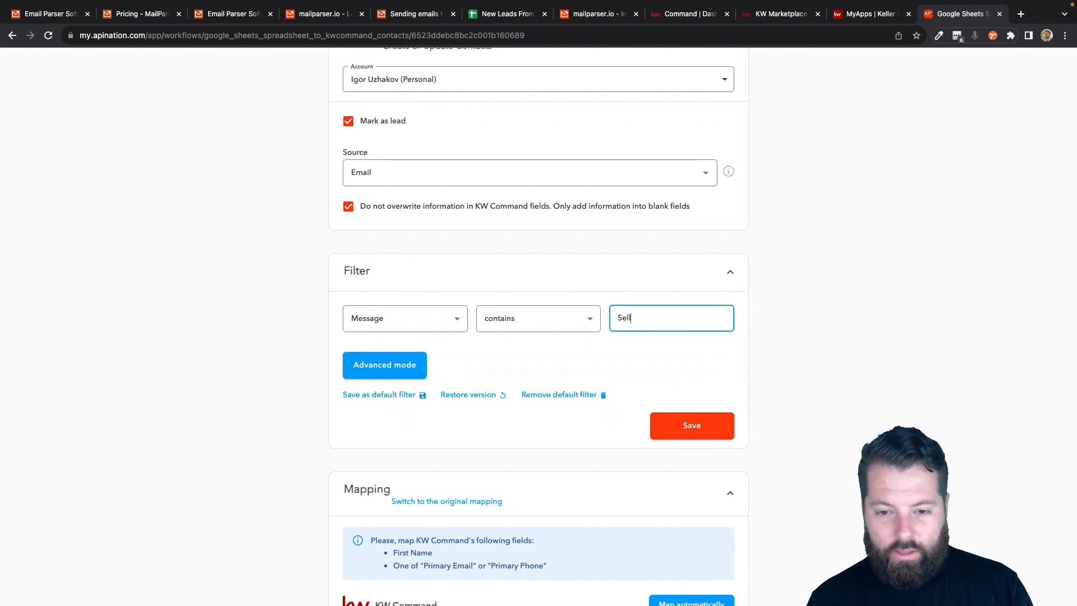
{"action": "type", "text": "Seller"}
{"action": "left_click", "coordinate": [690, 309]}
{"action": "double_click", "coordinate": [639, 324]}
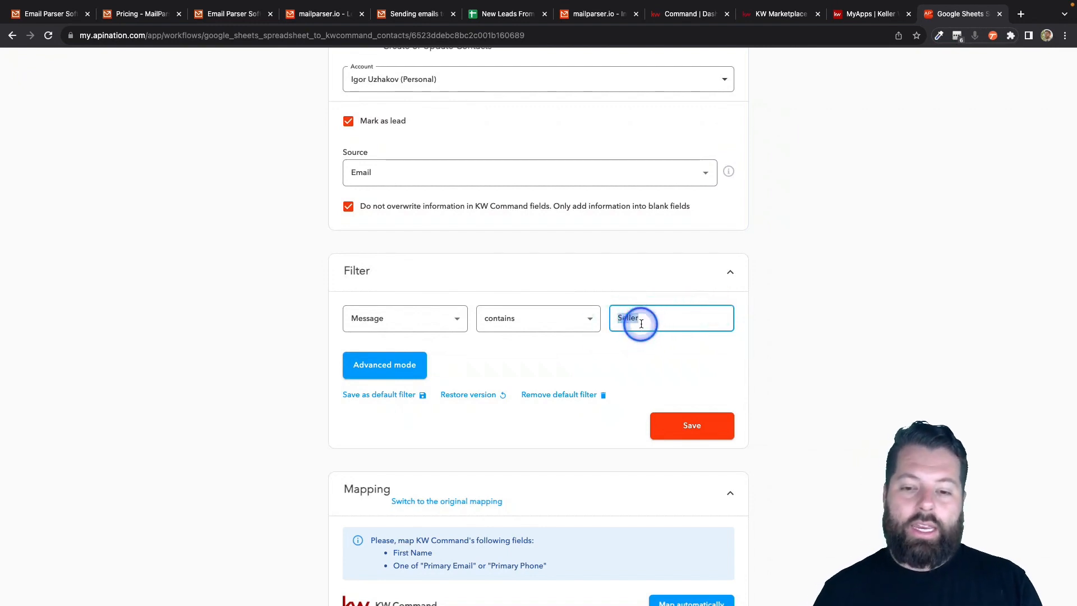
Reset the sync filter to No Filter and save the filter
{"action": "left_click", "coordinate": [459, 323]}
{"action": "left_click", "coordinate": [406, 218]}
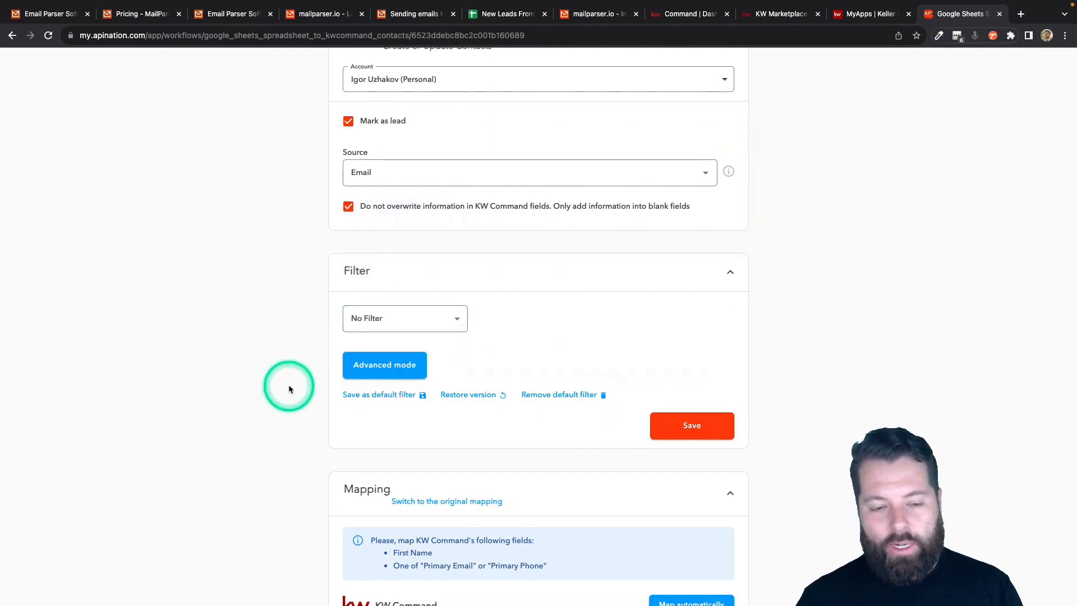
{"action": "left_click", "coordinate": [721, 437]}
In the mapping, map KW Command's Primary Email to the Email column and First Name to the Fname column
{"action": "scroll", "coordinate": [720, 437], "scroll_direction": "down", "scroll_amount": 5}
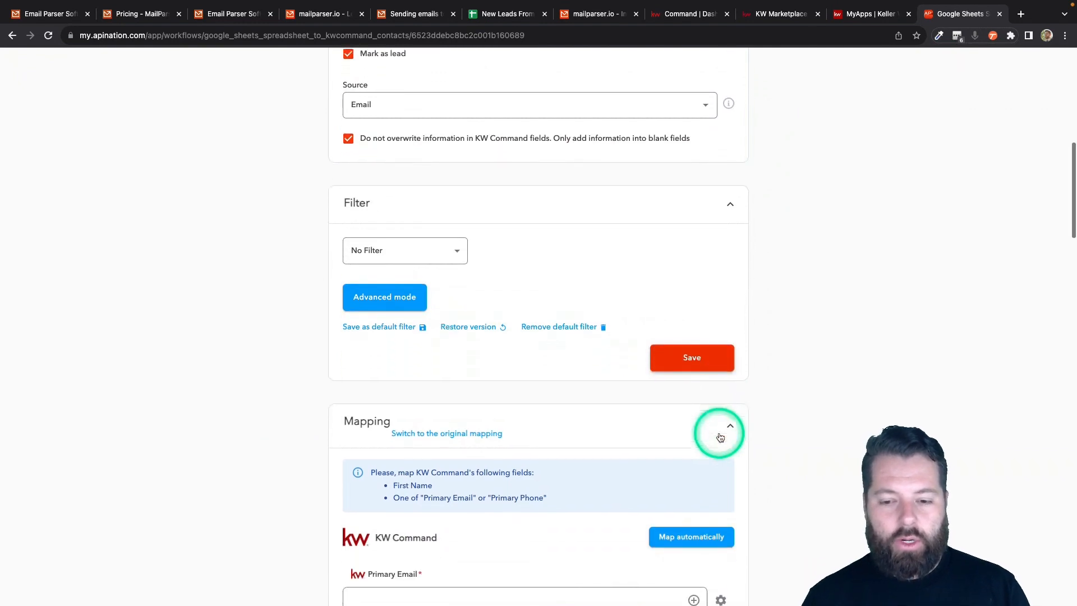
{"action": "scroll", "coordinate": [719, 432], "scroll_direction": "down", "scroll_amount": 2}
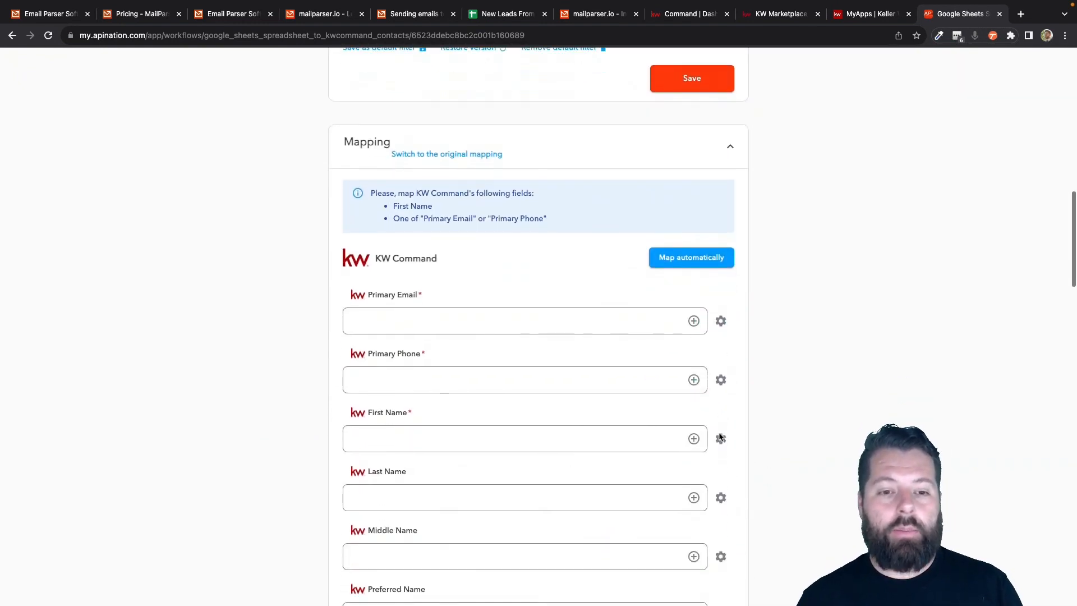
{"action": "left_click", "coordinate": [573, 398]}
{"action": "left_click", "coordinate": [676, 310]}
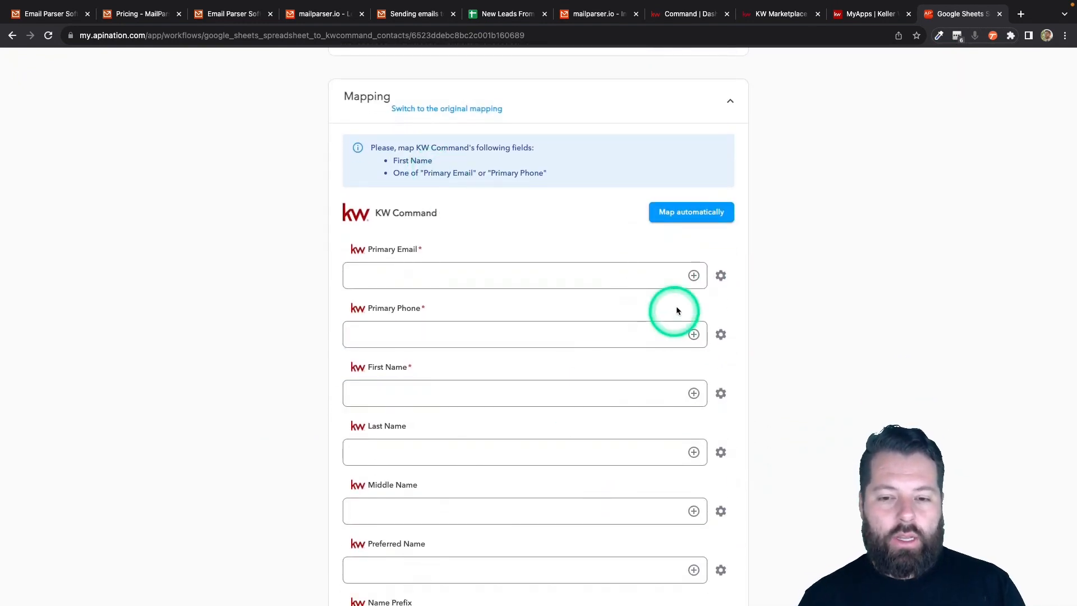
{"action": "left_click", "coordinate": [446, 262]}
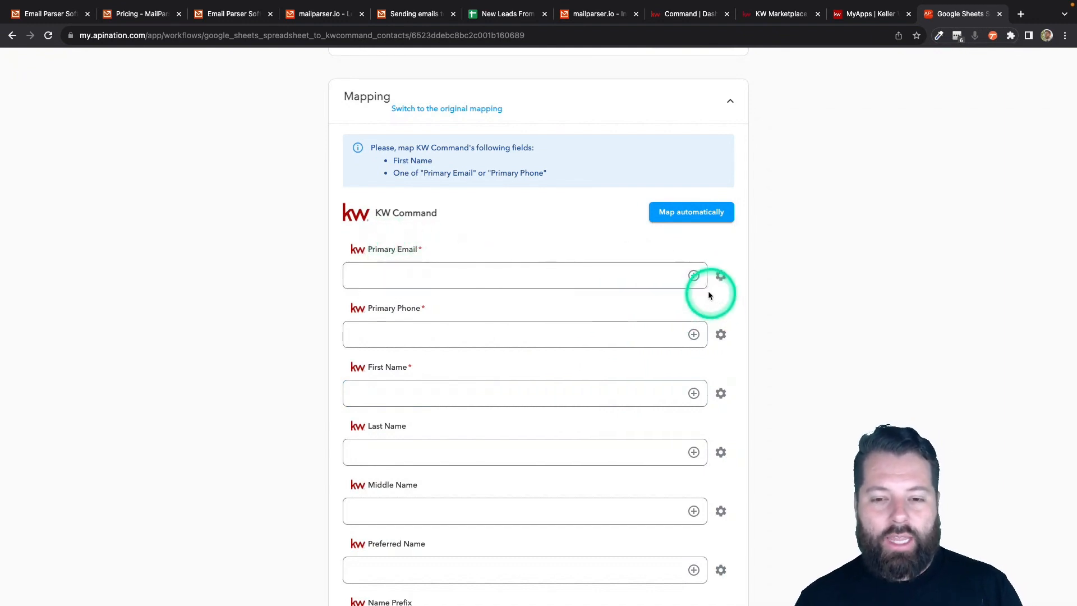
{"action": "left_click", "coordinate": [695, 276]}
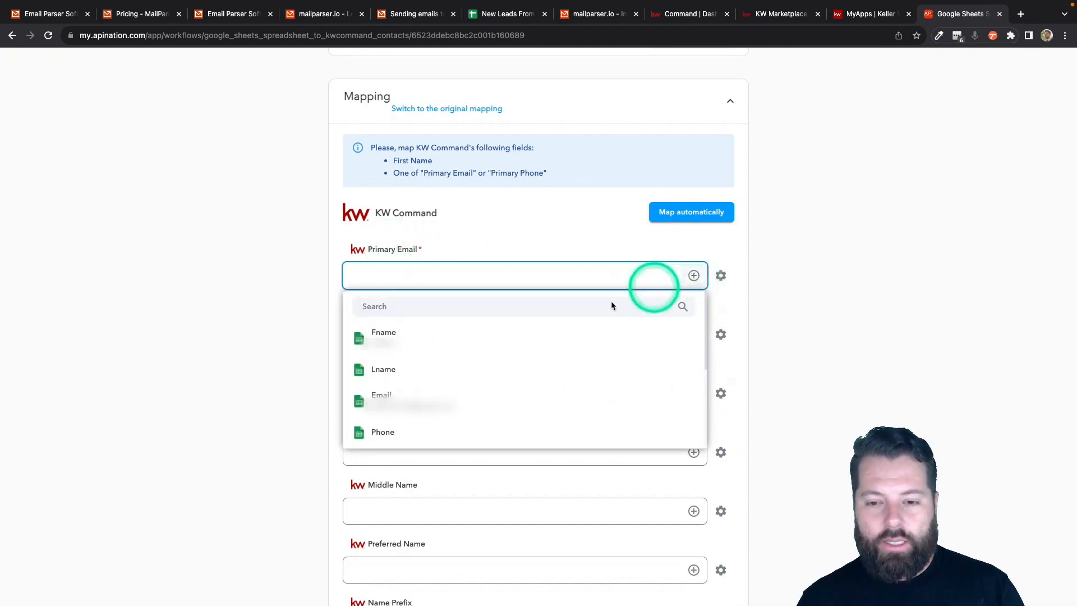
{"action": "left_click", "coordinate": [435, 392]}
{"action": "left_click", "coordinate": [385, 268]}
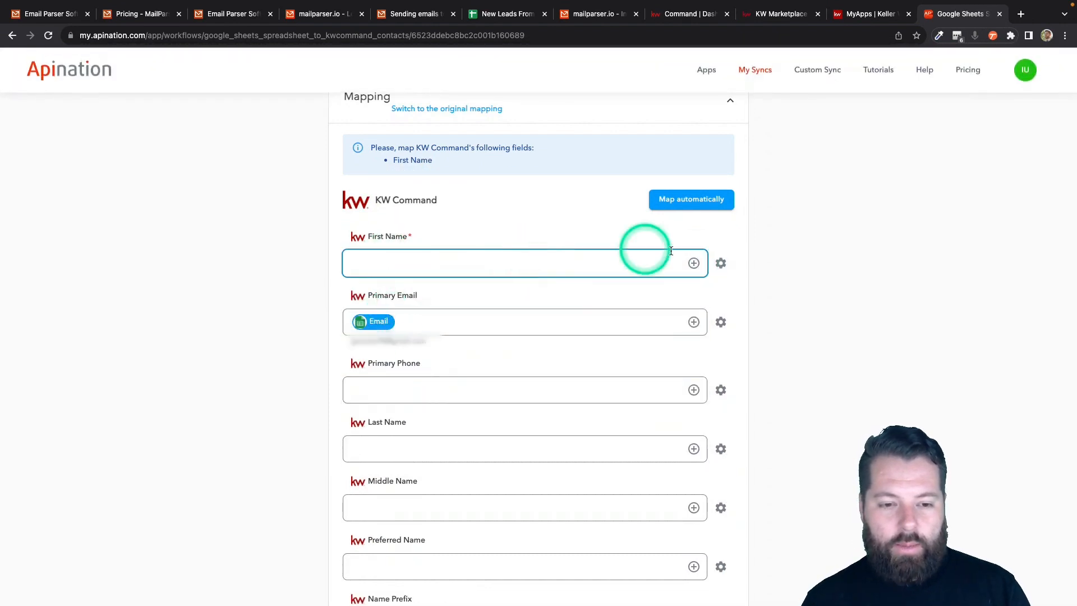
{"action": "left_click", "coordinate": [694, 263]}
{"action": "left_click", "coordinate": [438, 323]}
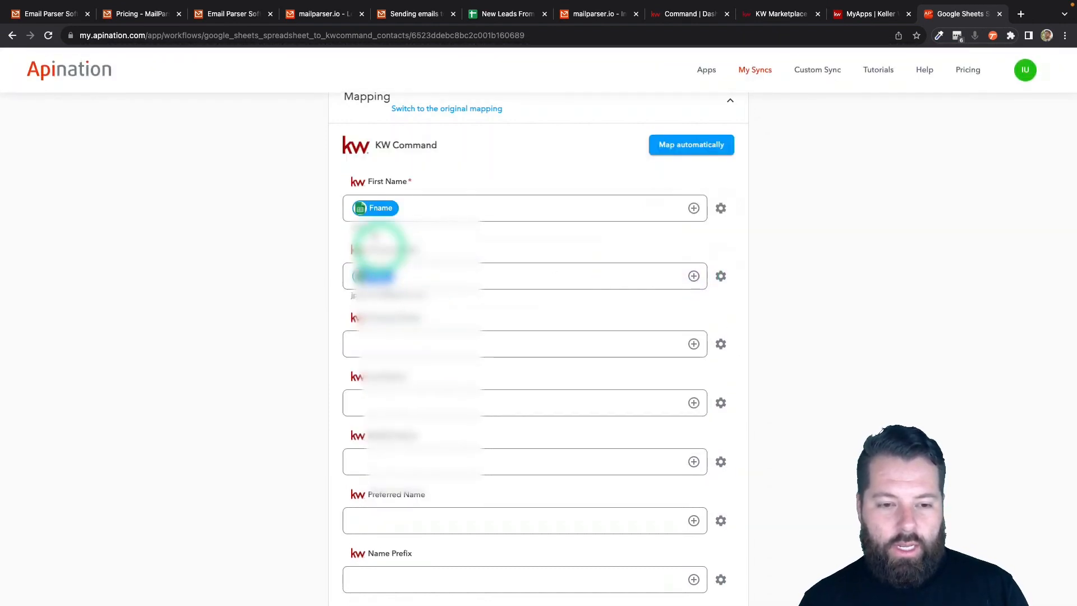
Map KW Command's Primary Phone to the Phone column and Last Name to the Lname column
{"action": "left_click", "coordinate": [651, 347]}
{"action": "left_click", "coordinate": [693, 343]}
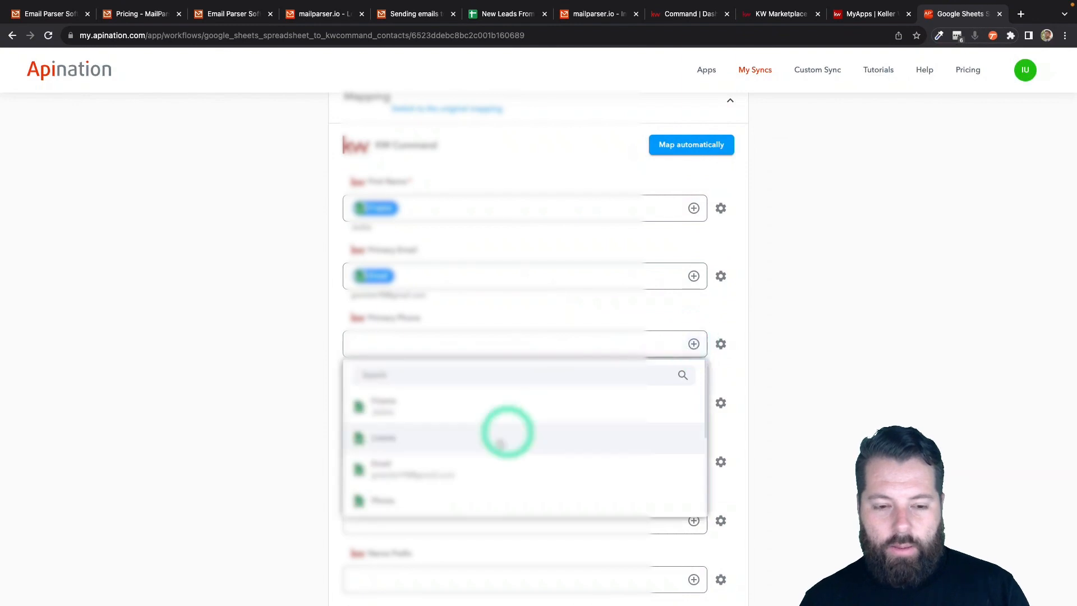
{"action": "left_click", "coordinate": [442, 499]}
{"action": "scroll", "coordinate": [557, 443], "scroll_direction": "down", "scroll_amount": 3}
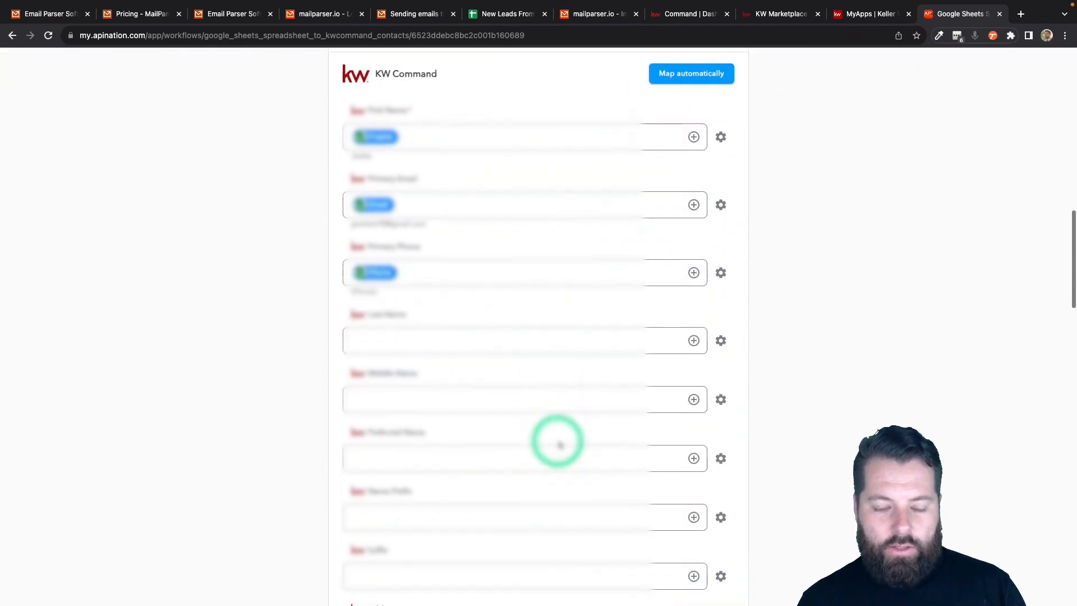
{"action": "left_click", "coordinate": [694, 279]}
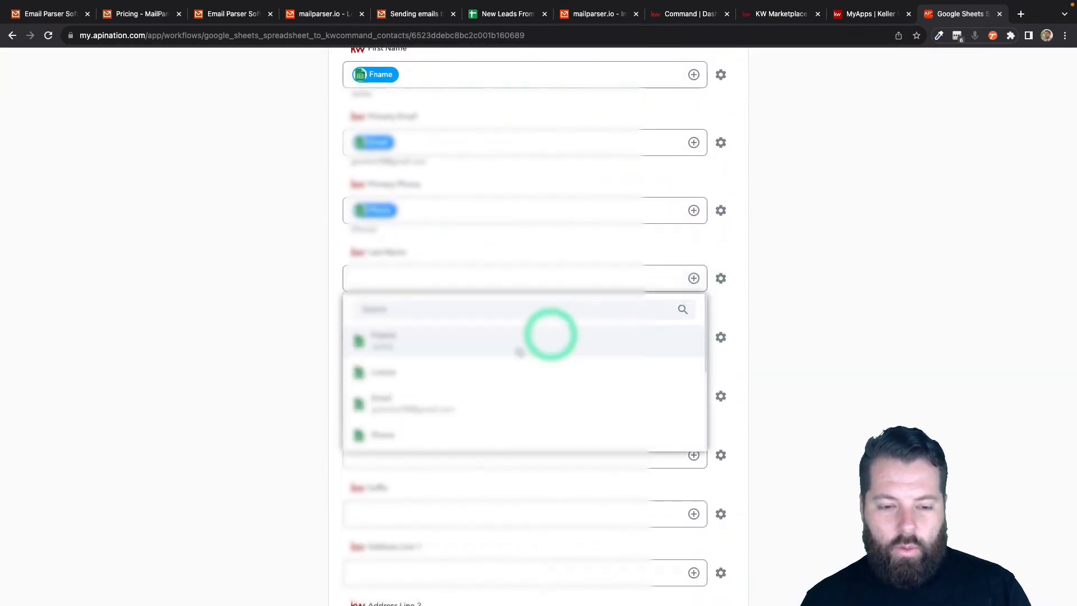
{"action": "left_click", "coordinate": [440, 369]}
Map KW Command's Address Line 1 to the spreadsheet's Address column
{"action": "scroll", "coordinate": [347, 498], "scroll_direction": "down", "scroll_amount": 2}
{"action": "scroll", "coordinate": [345, 501], "scroll_direction": "down", "scroll_amount": 4}
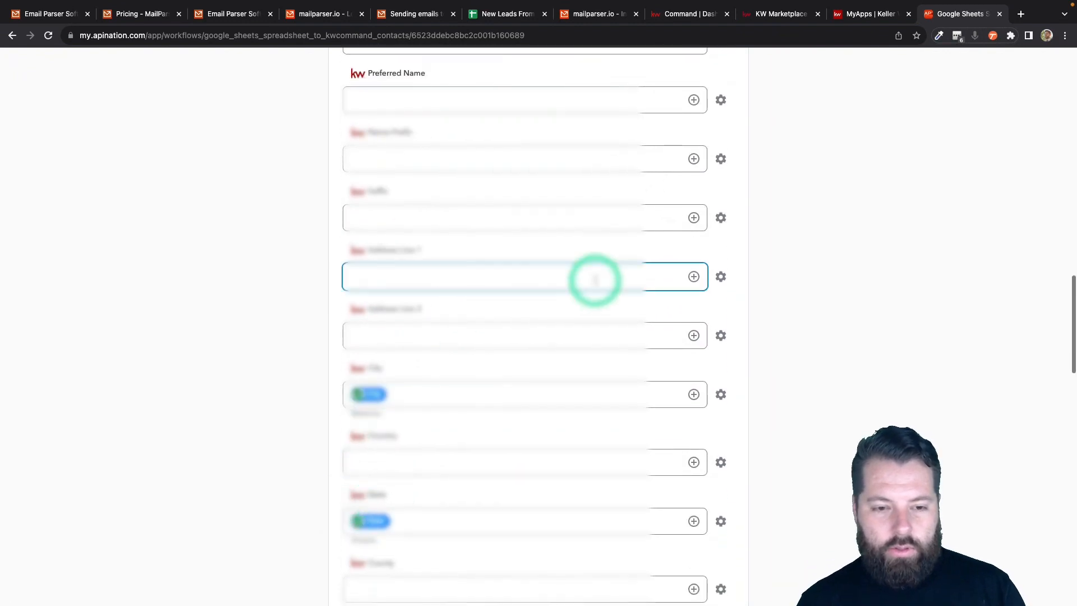
{"action": "left_click", "coordinate": [694, 277]}
{"action": "scroll", "coordinate": [543, 385], "scroll_direction": "down", "scroll_amount": 3}
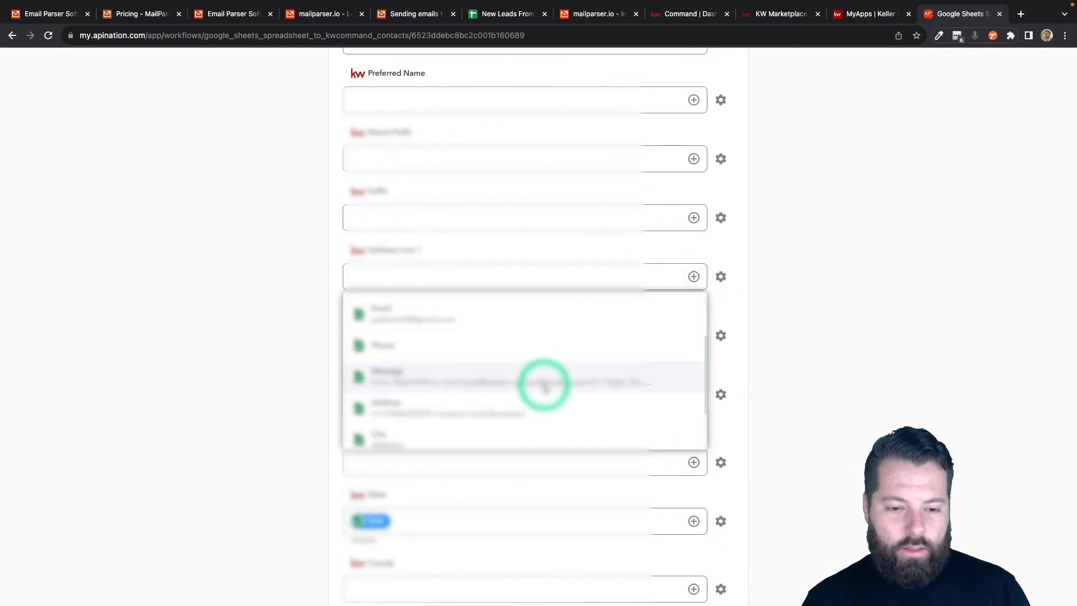
{"action": "left_click", "coordinate": [540, 393]}
{"action": "left_click", "coordinate": [694, 345]}
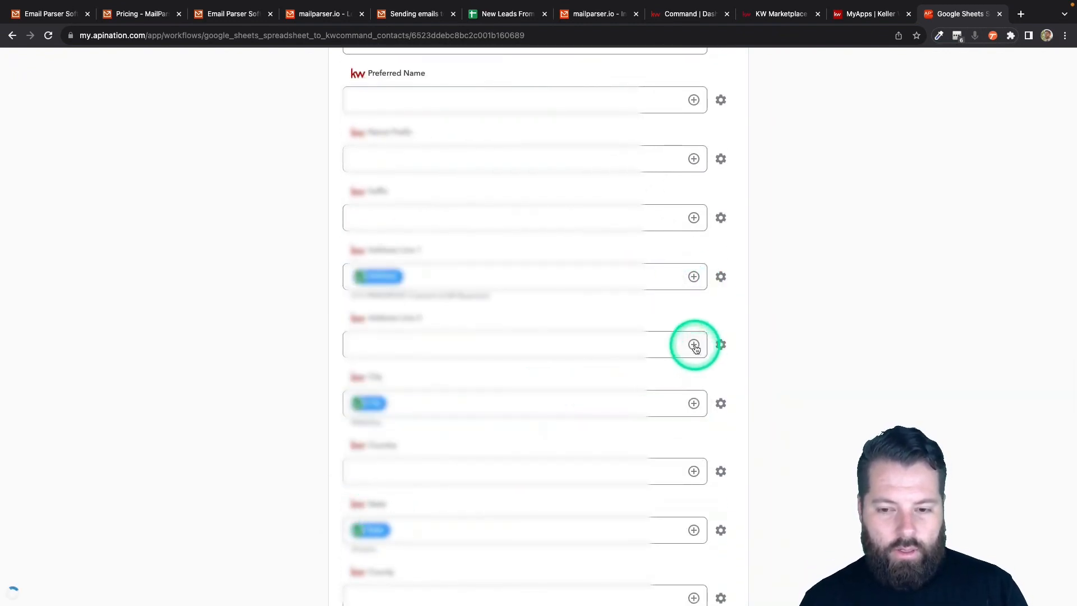
Map KW Command's Zip Code to the spreadsheet's Zip column
{"action": "scroll", "coordinate": [672, 385], "scroll_direction": "down", "scroll_amount": 2}
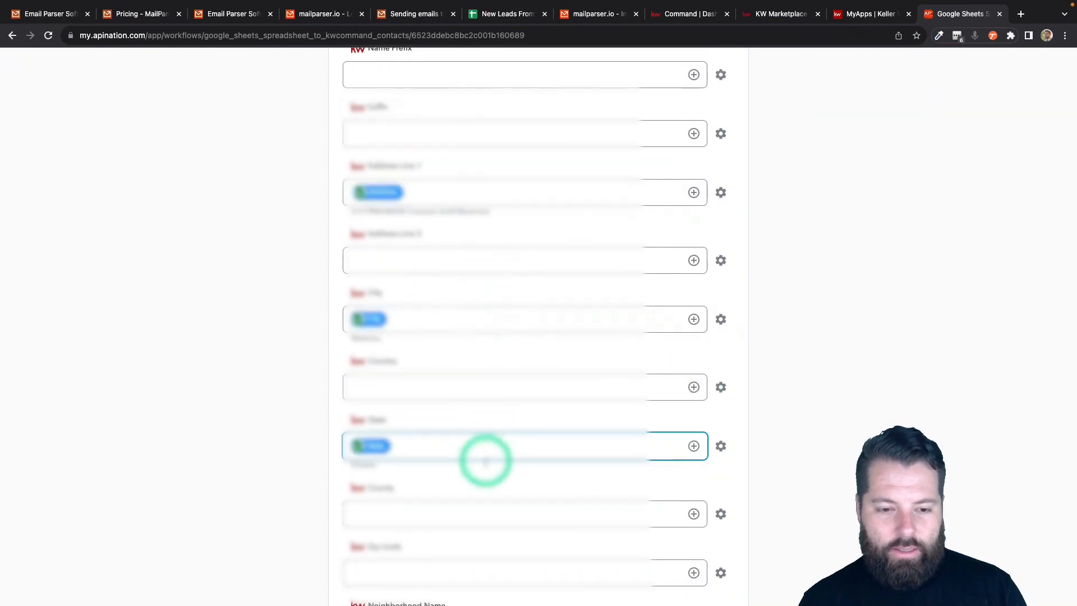
{"action": "scroll", "coordinate": [488, 468], "scroll_direction": "down", "scroll_amount": 2}
{"action": "left_click", "coordinate": [694, 466]}
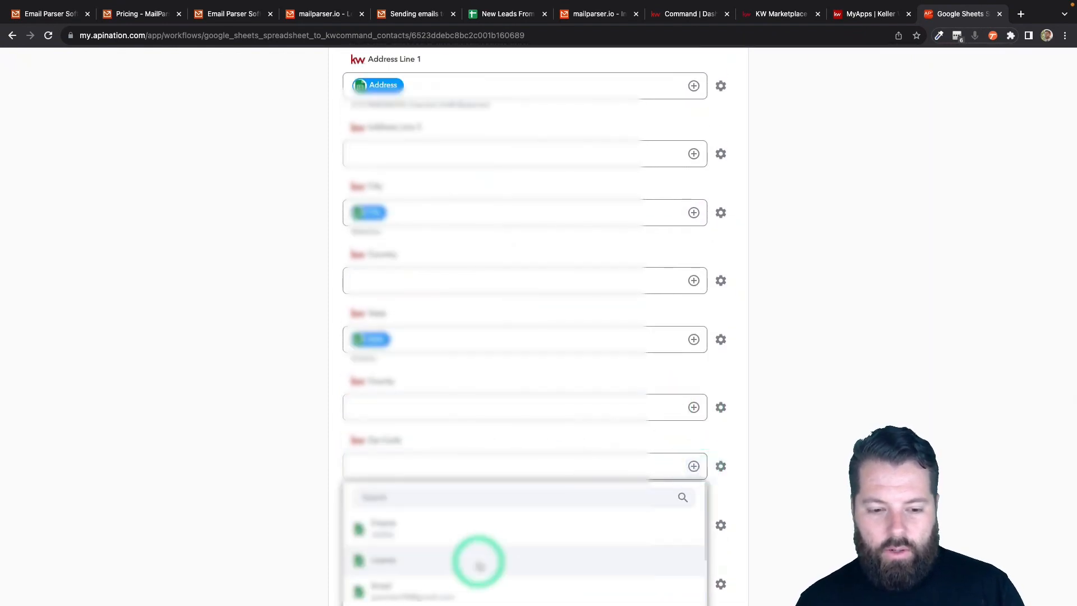
{"action": "scroll", "coordinate": [478, 563], "scroll_direction": "down", "scroll_amount": 1}
{"action": "scroll", "coordinate": [331, 560], "scroll_direction": "down", "scroll_amount": 2}
{"action": "left_click", "coordinate": [380, 516]}
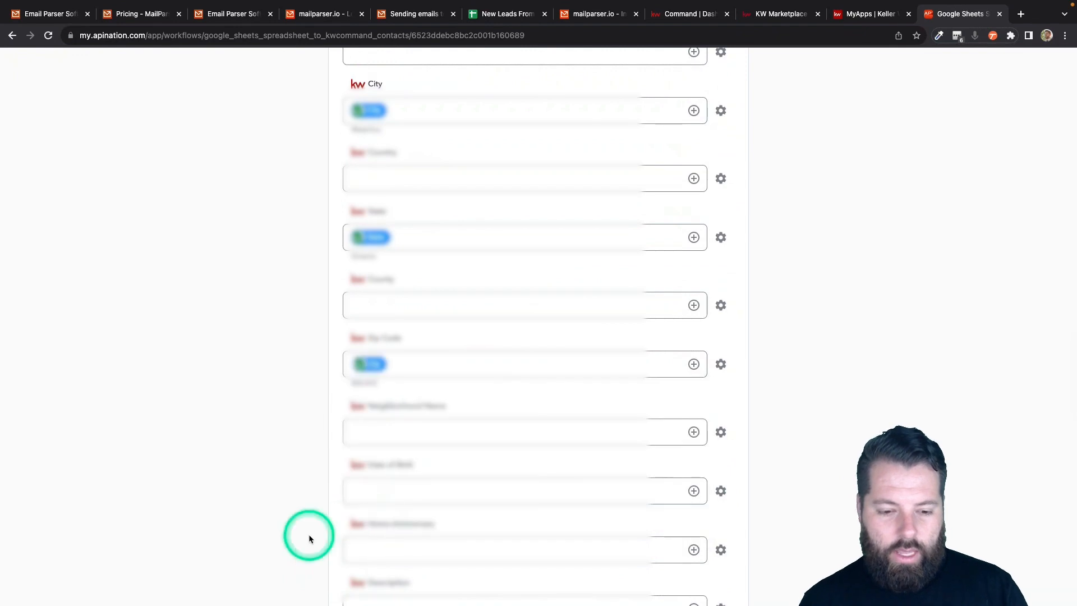
Map KW Command's Description to the spreadsheet's Message column
{"action": "scroll", "coordinate": [308, 534], "scroll_direction": "down", "scroll_amount": 6}
{"action": "scroll", "coordinate": [308, 534], "scroll_direction": "down", "scroll_amount": 2}
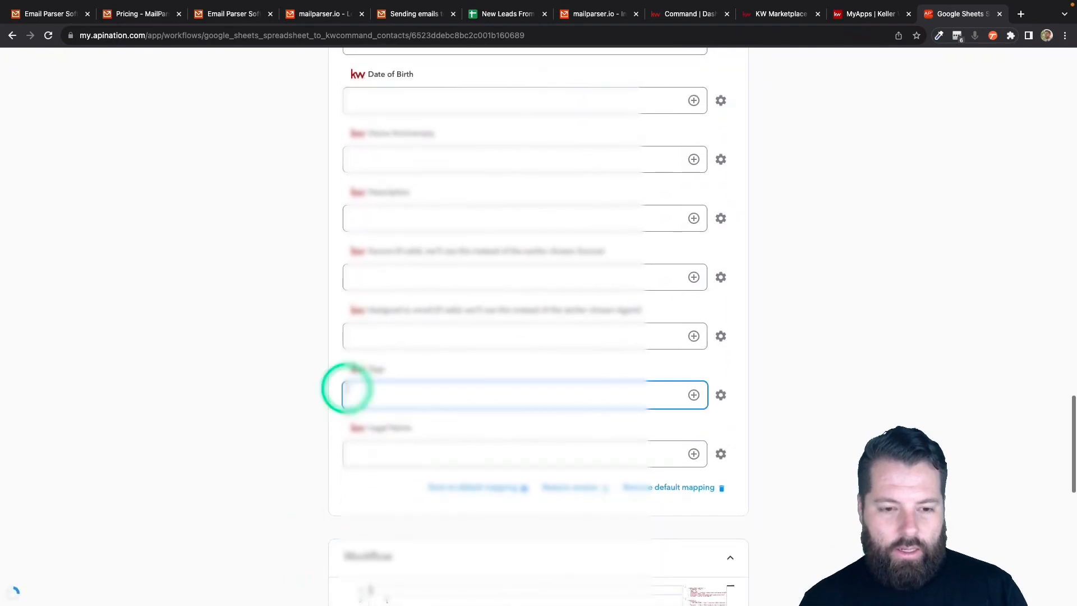
{"action": "left_click", "coordinate": [694, 219]}
{"action": "scroll", "coordinate": [503, 348], "scroll_direction": "down", "scroll_amount": 3}
{"action": "left_click", "coordinate": [520, 257]}
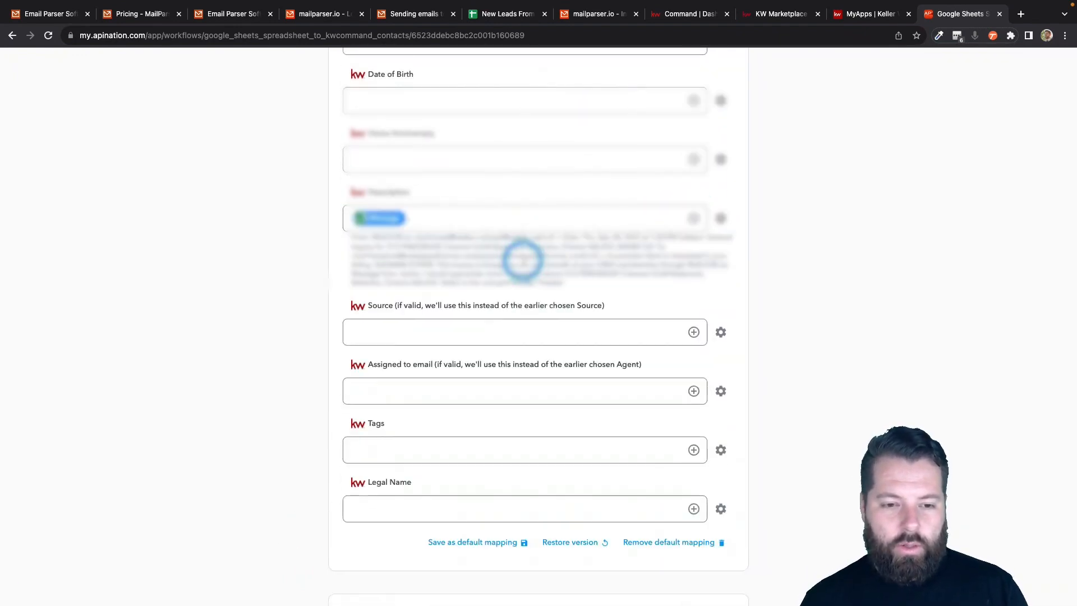
Enter the fixed tag HotLead in the mapping for KW Command's Tags
{"action": "scroll", "coordinate": [304, 398], "scroll_direction": "down", "scroll_amount": 3}
{"action": "left_click", "coordinate": [372, 329]}
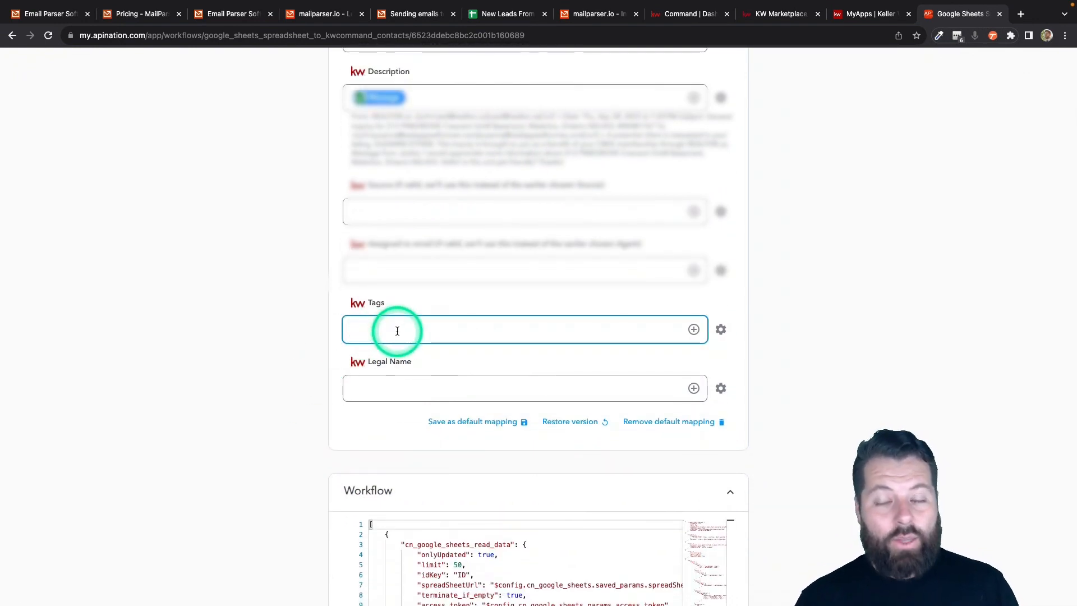
{"action": "type", "text": "Lead"}
{"action": "key", "text": "BackSpace"}
{"action": "key", "text": "BackSpace"}
{"action": "key", "text": "BackSpace"}
{"action": "key", "text": "BackSpace"}
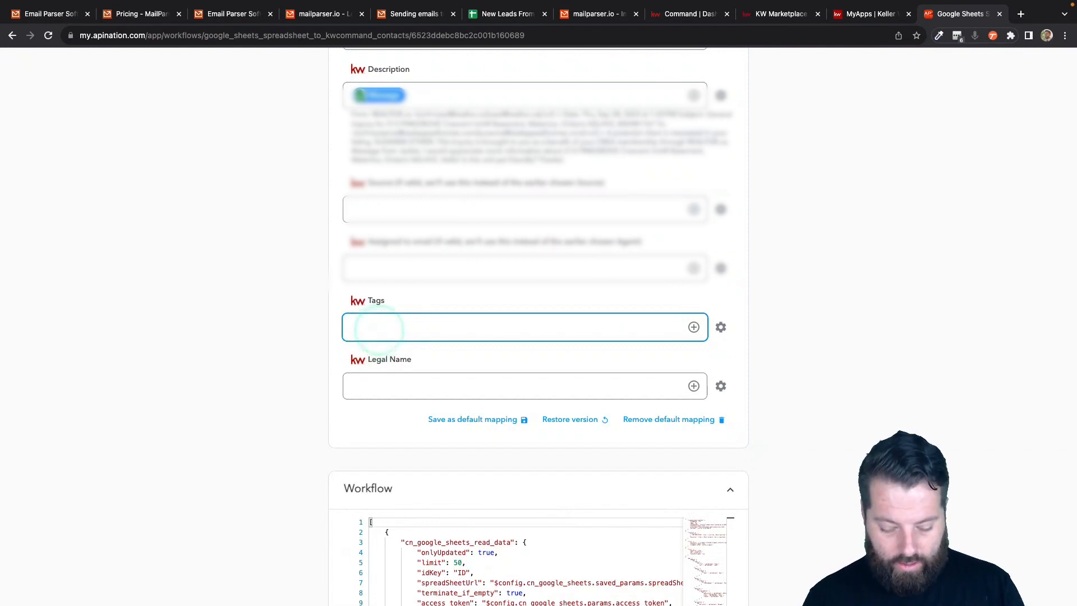
{"action": "type", "text": "HotLead"}
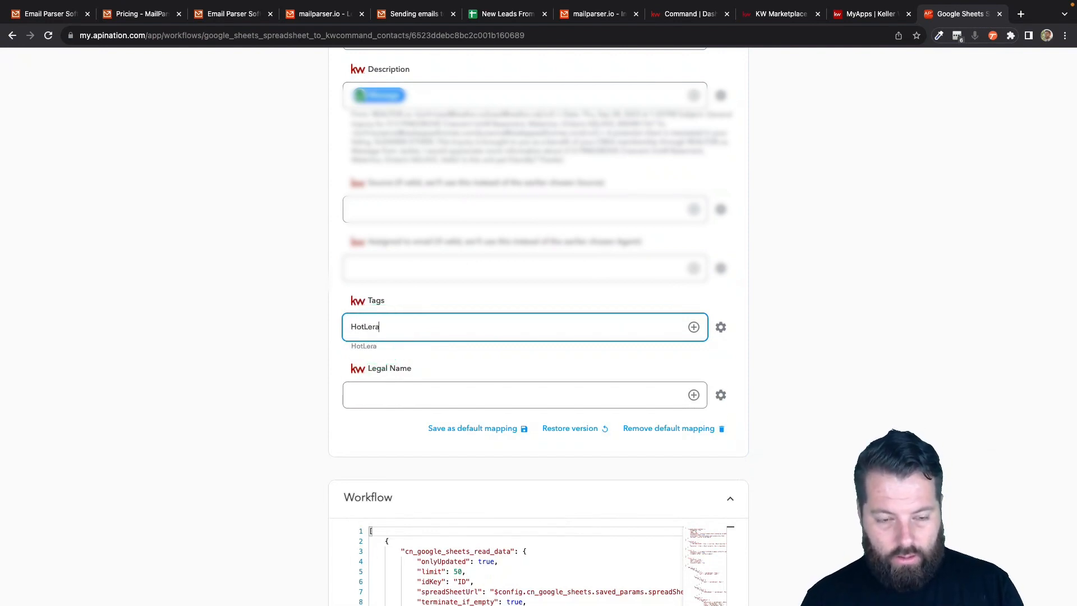
Activate the Google Sheets Spreadsheet to KW Command contacts sync so that it starts running
{"action": "scroll", "coordinate": [430, 225], "scroll_direction": "up", "scroll_amount": 20}
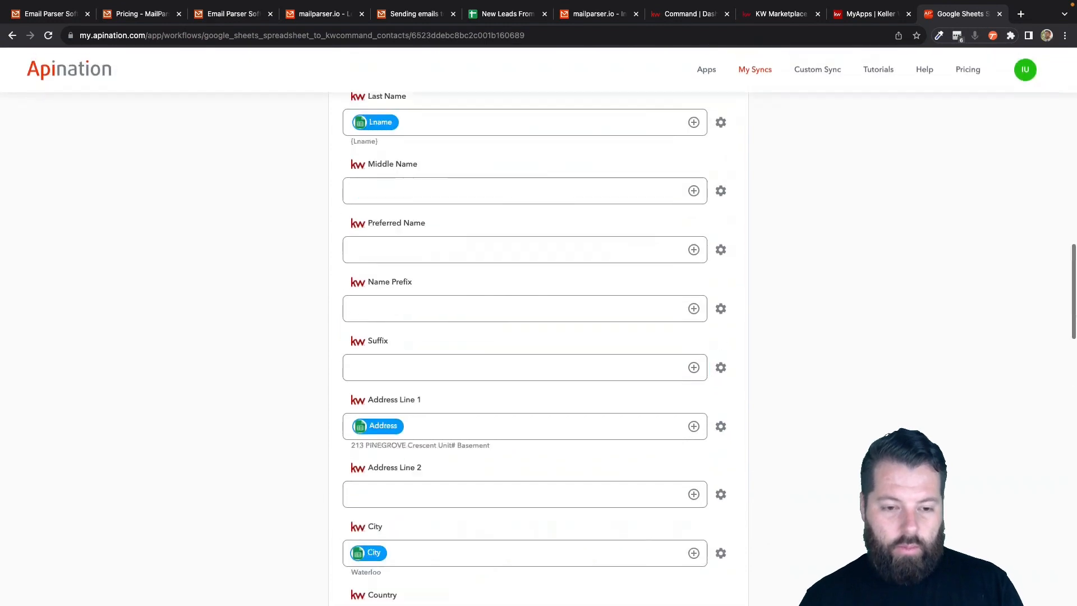
{"action": "left_click", "coordinate": [536, 196]}
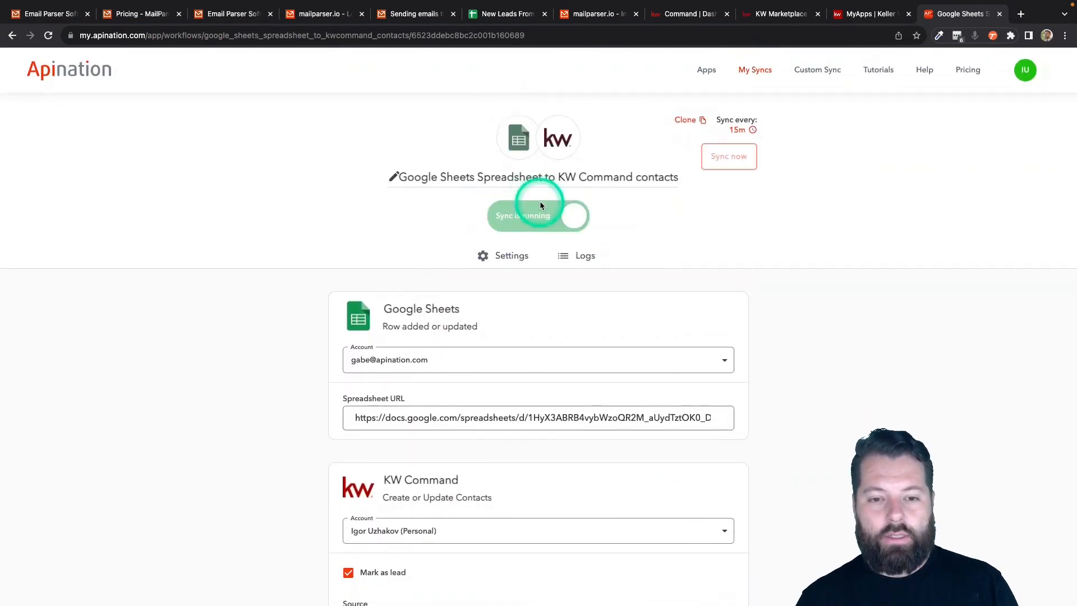